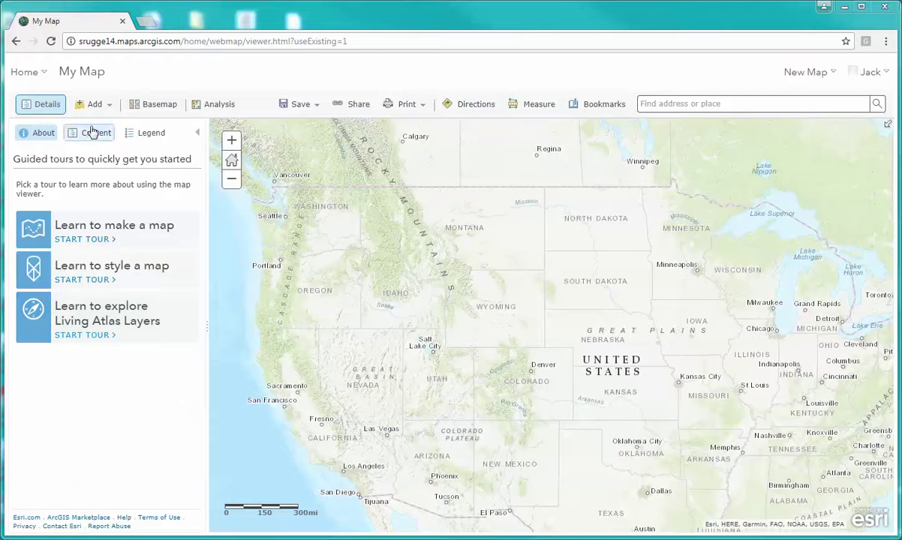
Search My Organization's layers within the map area for UTM and look through the results.
{"action": "left_click", "coordinate": [107, 110]}
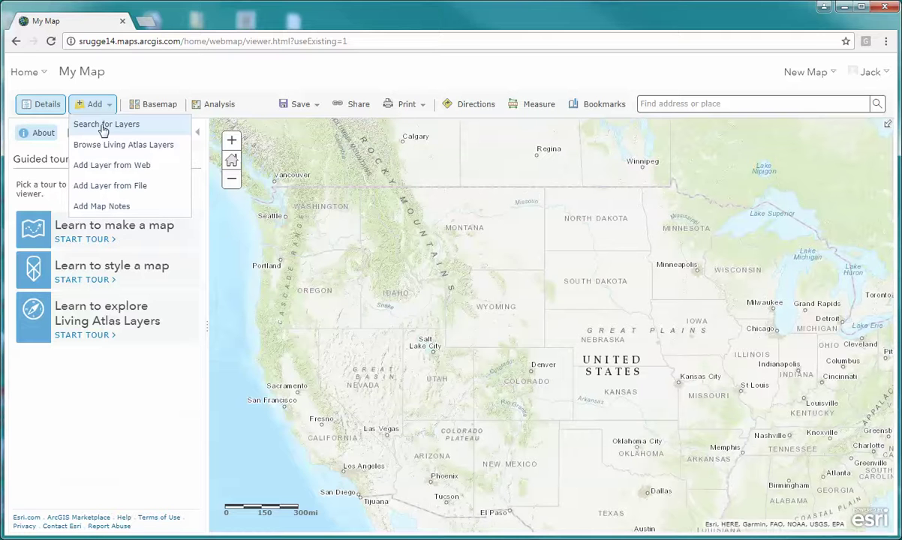
{"action": "left_click", "coordinate": [104, 124]}
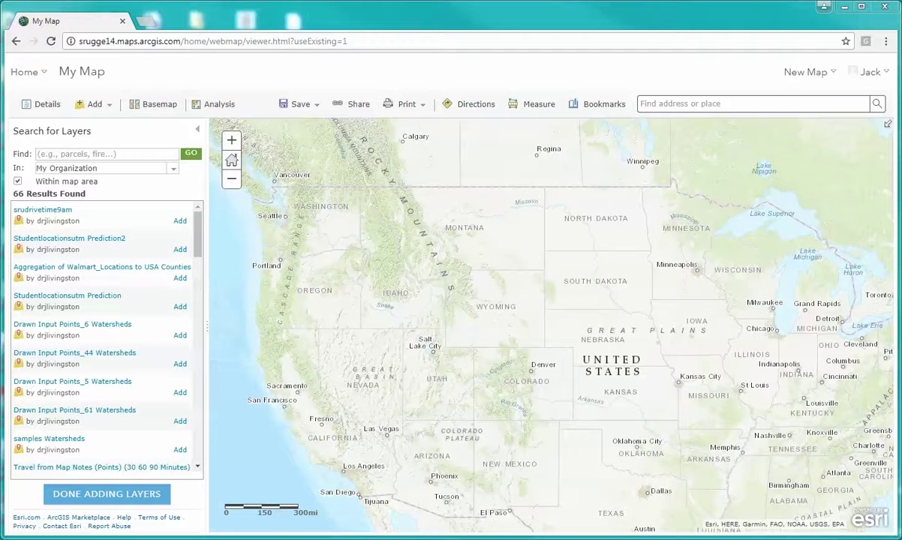
{"action": "left_click", "coordinate": [120, 154]}
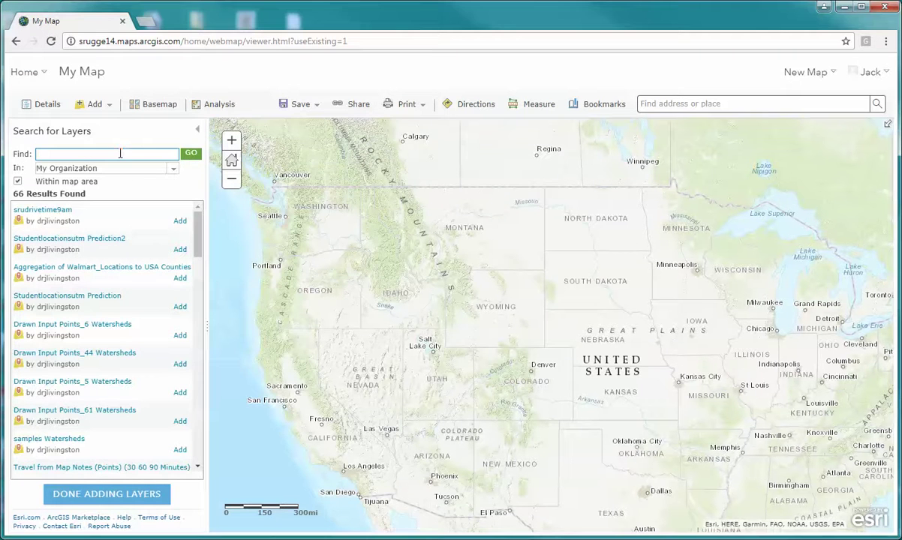
{"action": "type", "text": "UTM"}
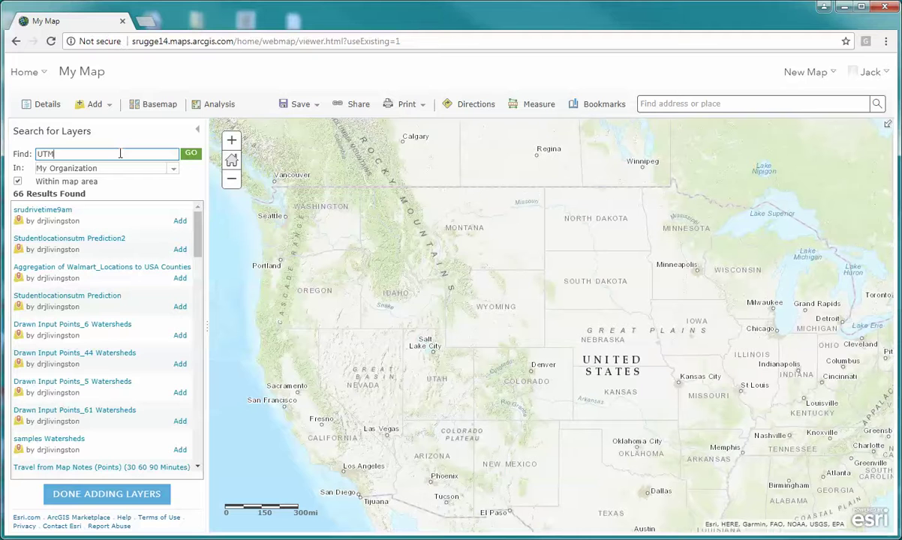
{"action": "key", "text": "Return"}
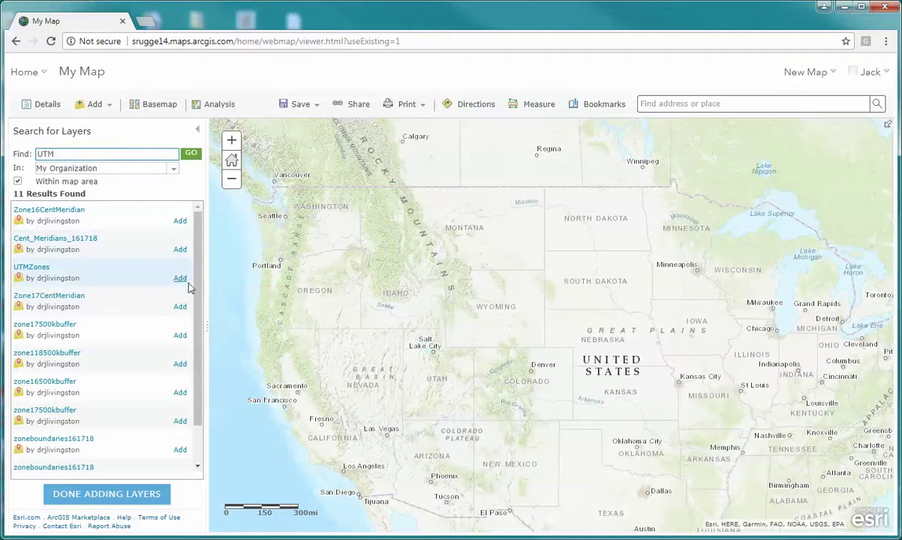
{"action": "scroll", "coordinate": [187, 300], "scroll_direction": "down", "scroll_amount": 2}
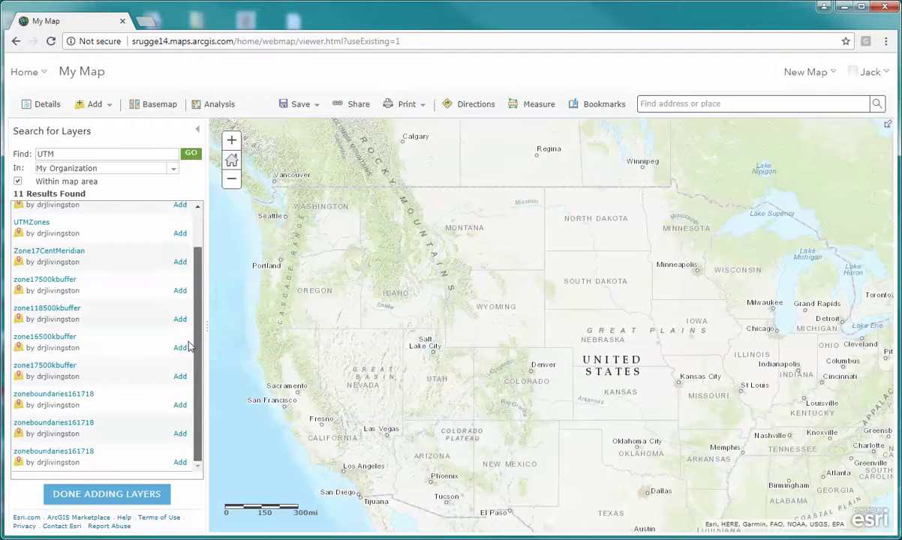
{"action": "scroll", "coordinate": [182, 274], "scroll_direction": "up", "scroll_amount": 2}
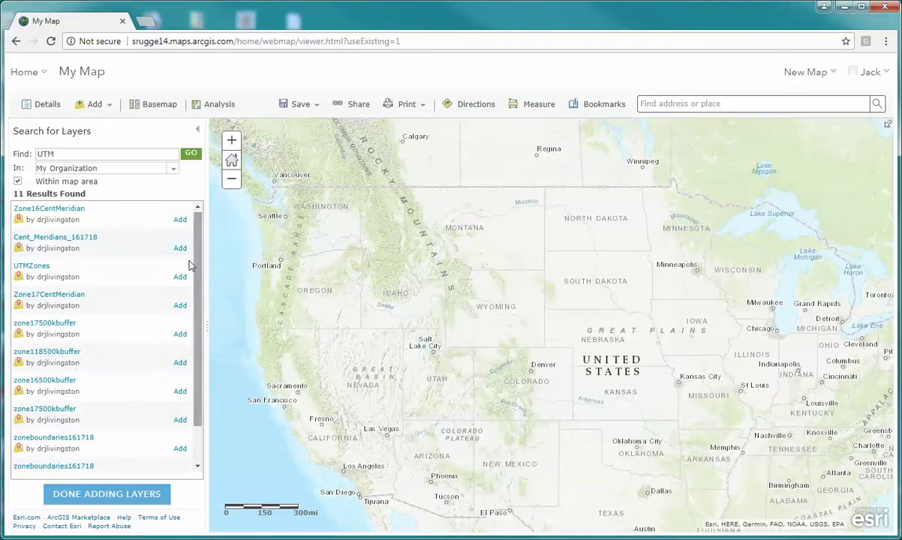
Clear the layer search term and add the UTMZones layer from My Organization to the map.
{"action": "double_click", "coordinate": [88, 150]}
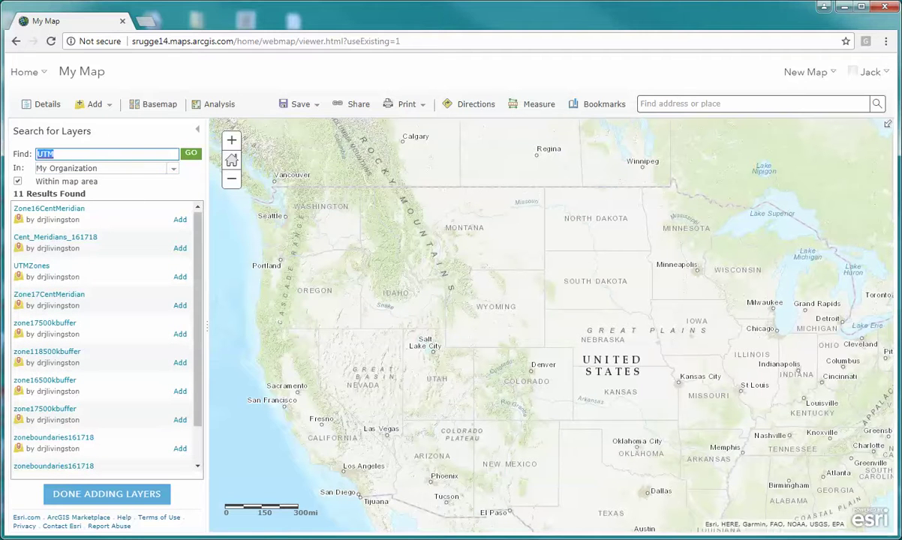
{"action": "key", "text": "BackSpace"}
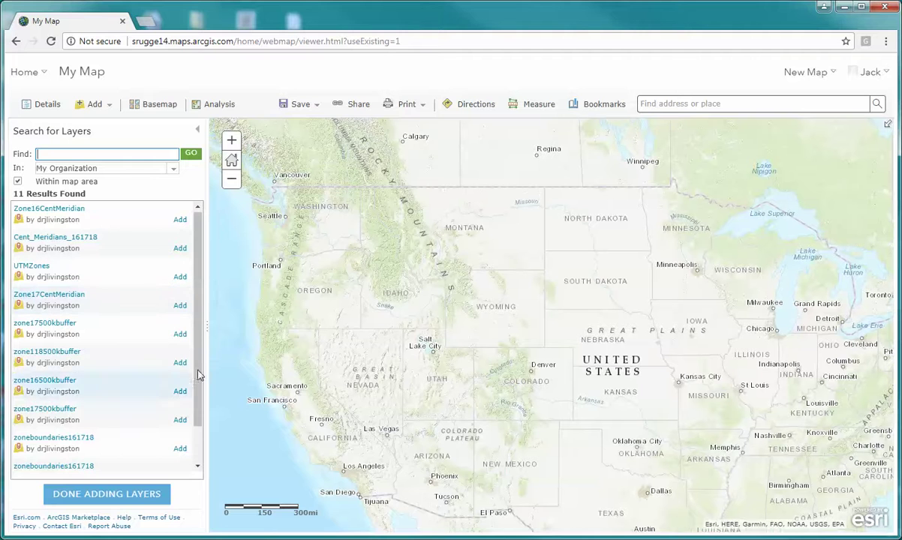
{"action": "left_click", "coordinate": [192, 156]}
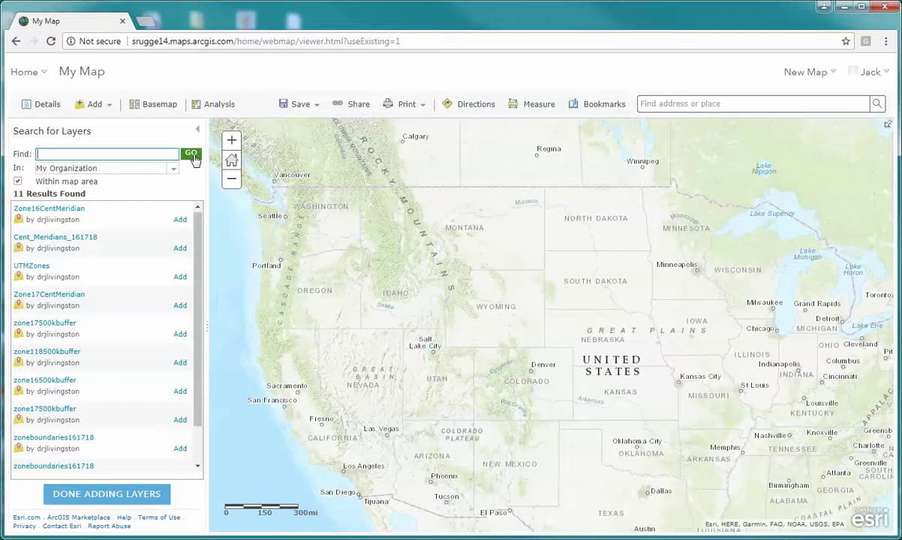
{"action": "left_click_drag", "start_coordinate": [196, 227], "coordinate": [198, 254]}
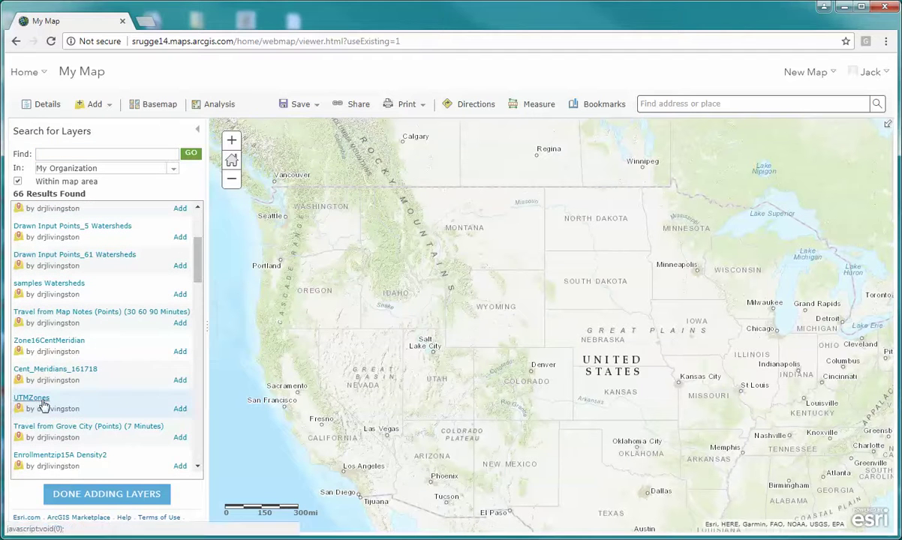
{"action": "left_click", "coordinate": [180, 408]}
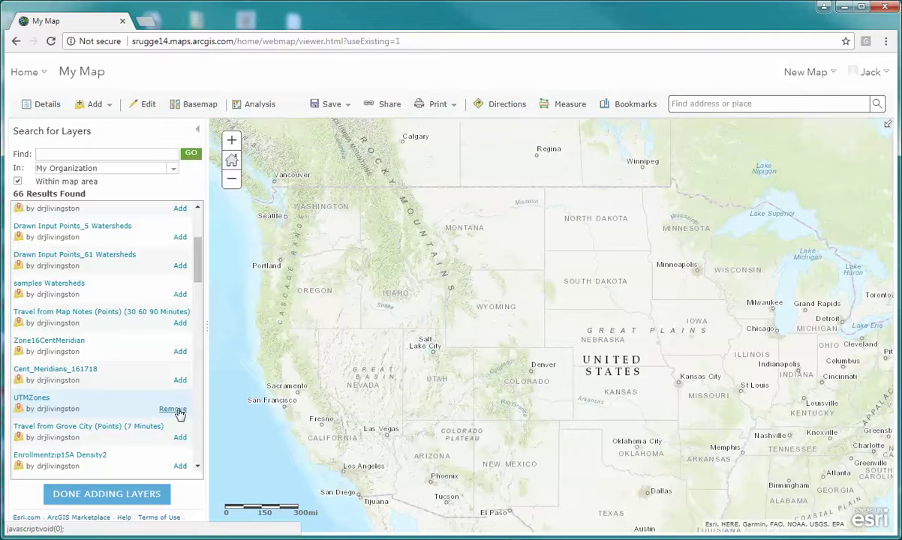
{"action": "left_click", "coordinate": [110, 494]}
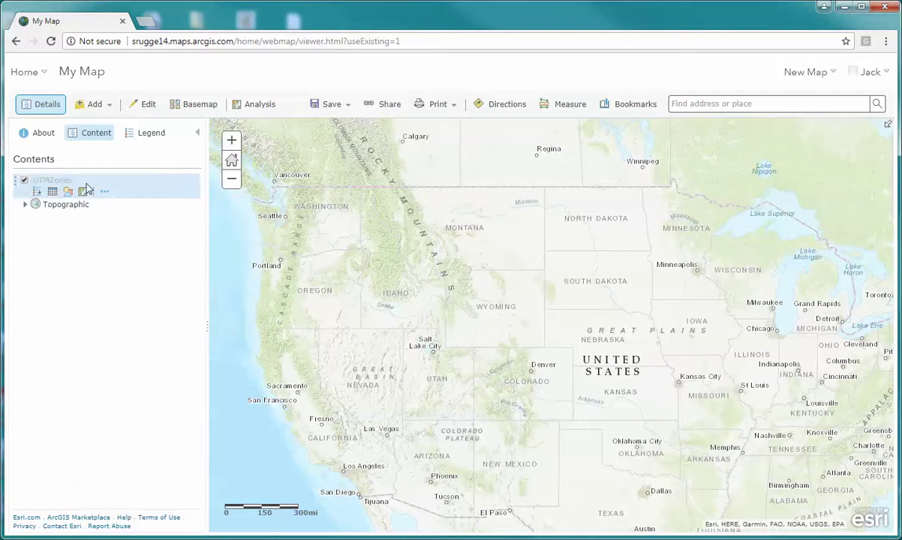
Create labels for the UTMZones layer using the ZONE attribute as the label text.
{"action": "scroll", "coordinate": [568, 388], "scroll_direction": "down", "scroll_amount": 1}
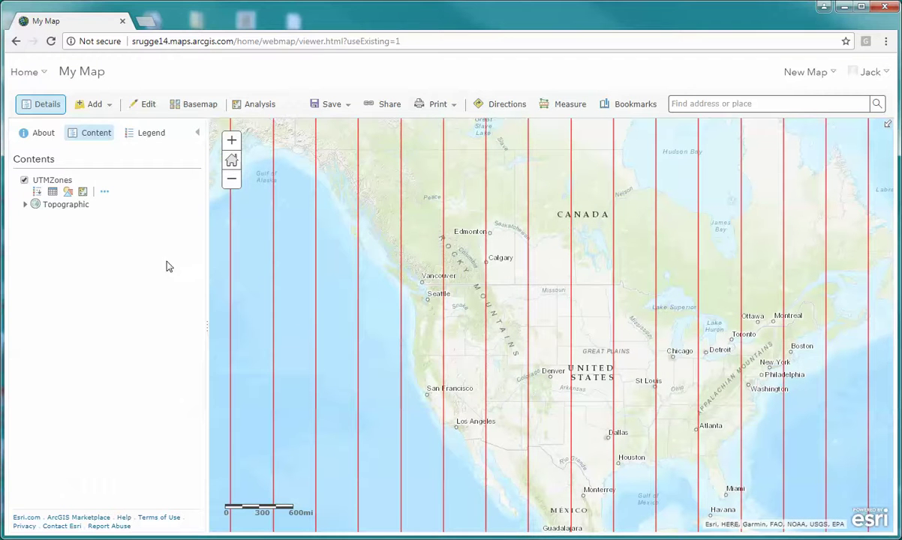
{"action": "left_click", "coordinate": [106, 192]}
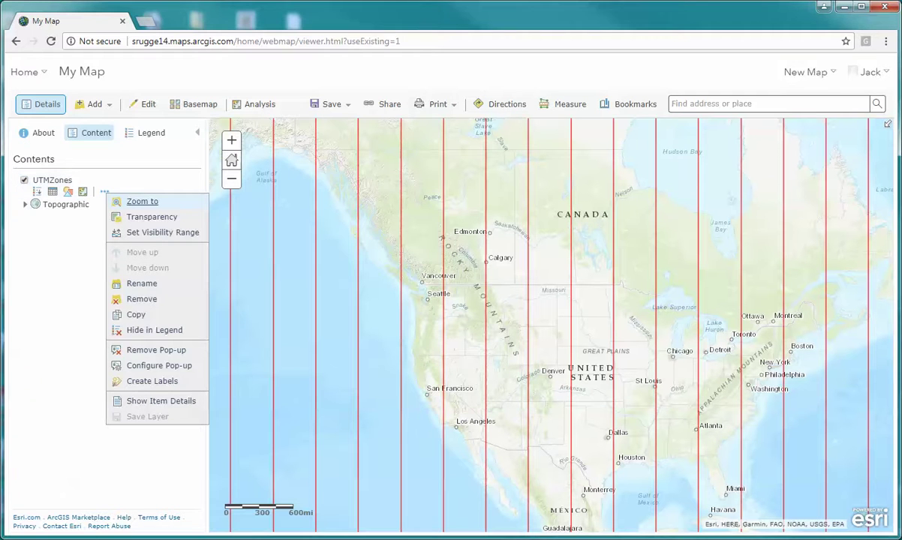
{"action": "key", "text": "Escape"}
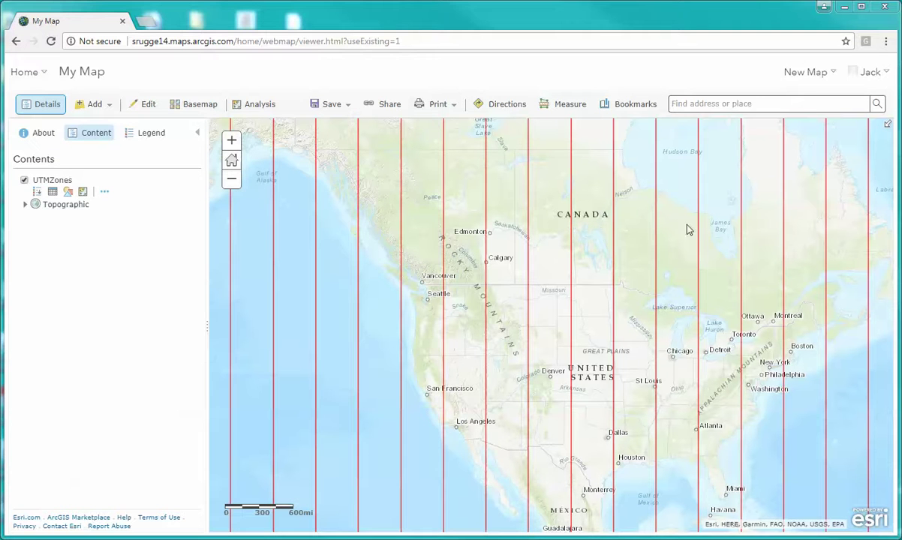
{"action": "left_click", "coordinate": [105, 192]}
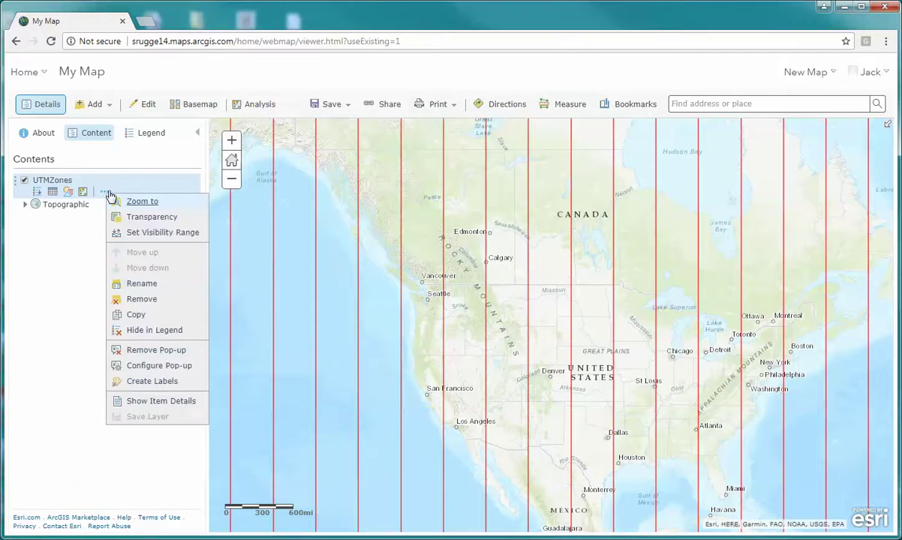
{"action": "left_click", "coordinate": [152, 381]}
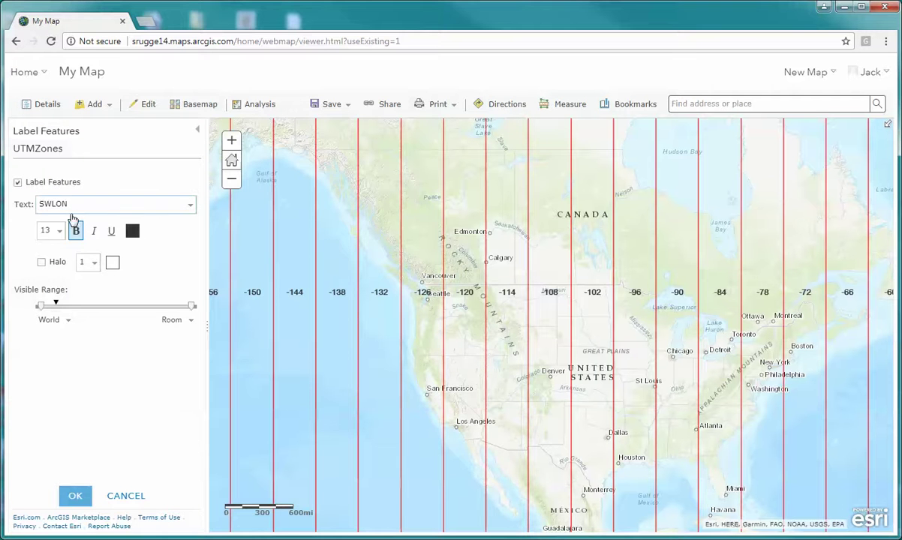
{"action": "left_click", "coordinate": [192, 205]}
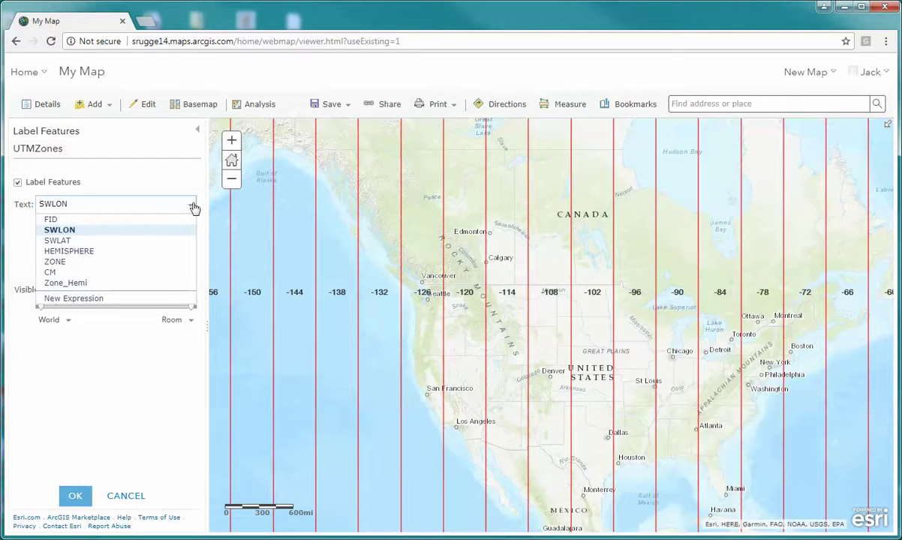
{"action": "left_click", "coordinate": [78, 263]}
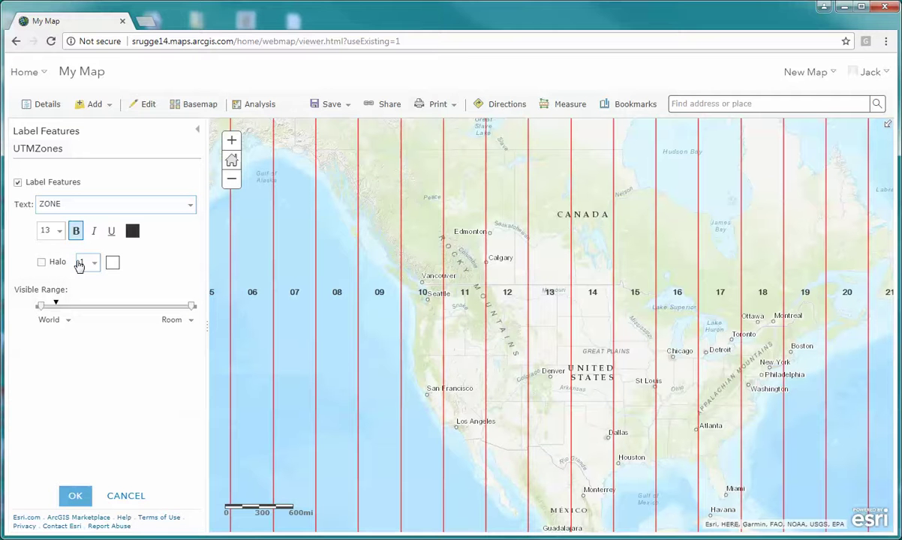
{"action": "left_click", "coordinate": [84, 499]}
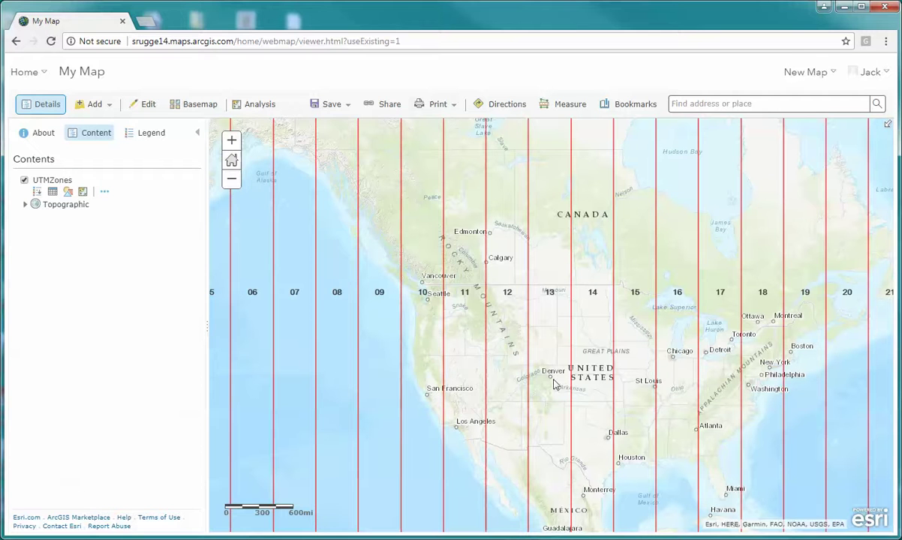
Add the Cent_Meridians_161718 layer from My Organization to the map and finish adding layers.
{"action": "scroll", "coordinate": [598, 390], "scroll_direction": "down", "scroll_amount": 3}
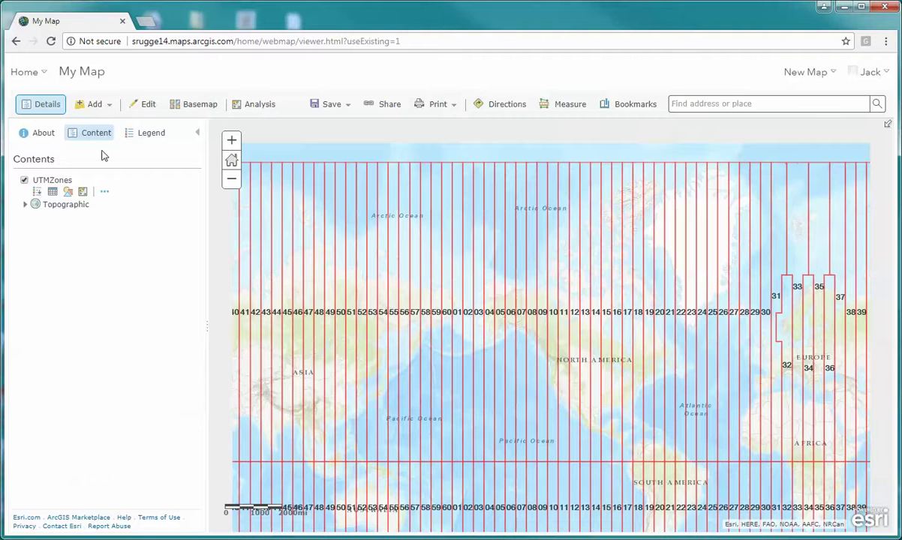
{"action": "left_click", "coordinate": [96, 106]}
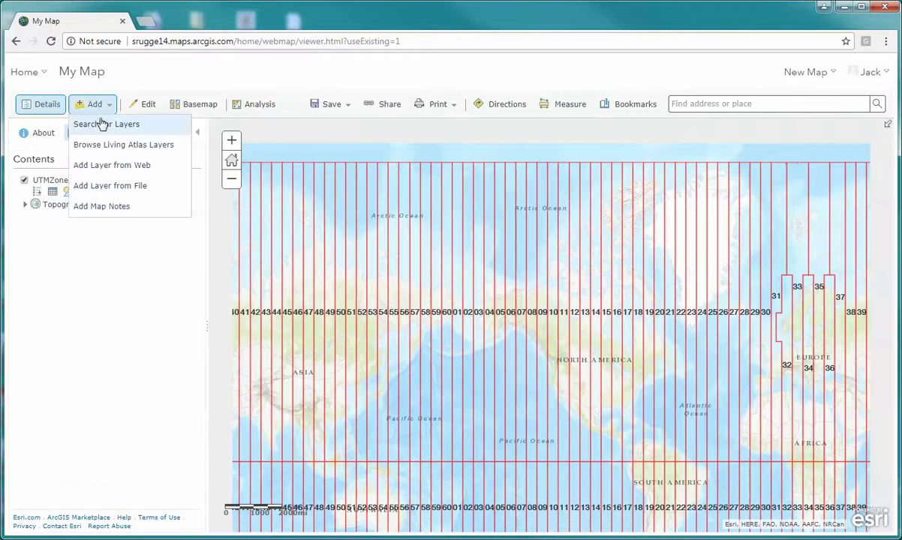
{"action": "left_click", "coordinate": [103, 125]}
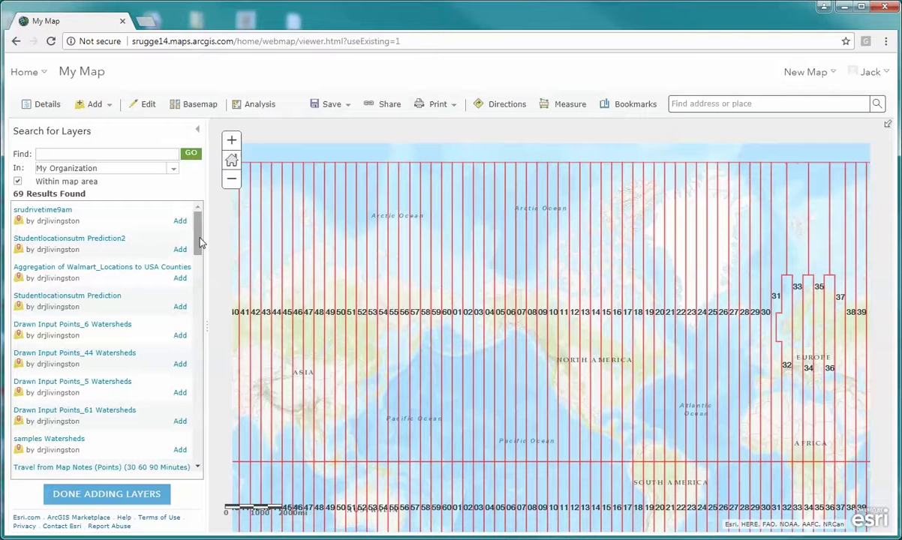
{"action": "scroll", "coordinate": [199, 241], "scroll_direction": "down", "scroll_amount": 3}
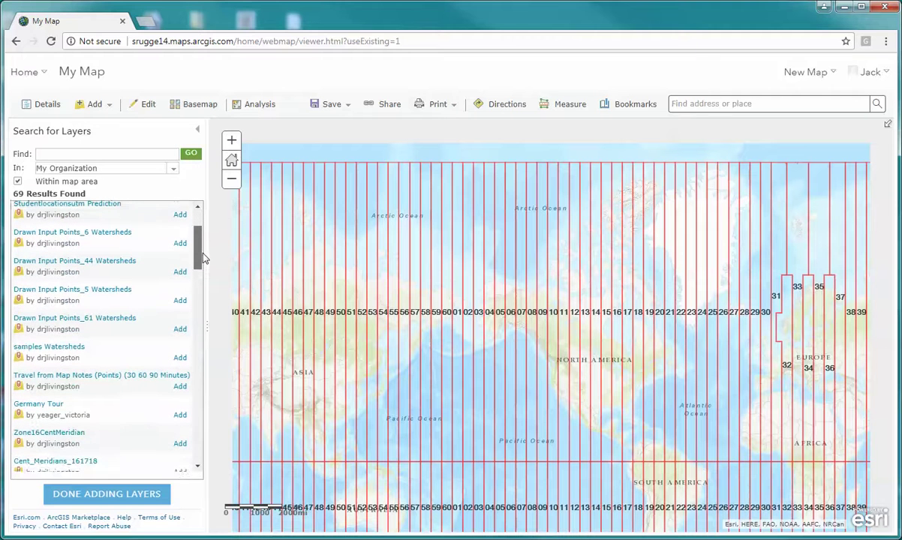
{"action": "left_click_drag", "start_coordinate": [203, 258], "coordinate": [206, 266]}
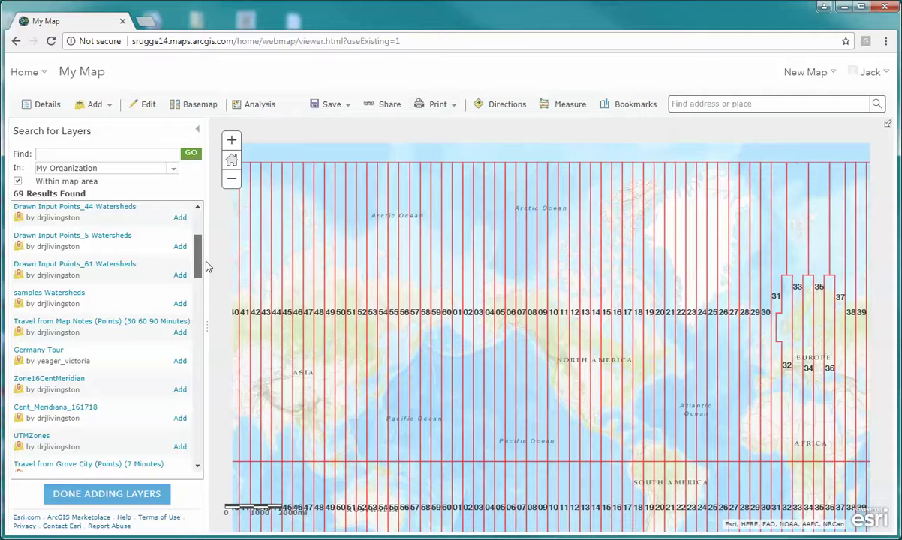
{"action": "left_click", "coordinate": [180, 421]}
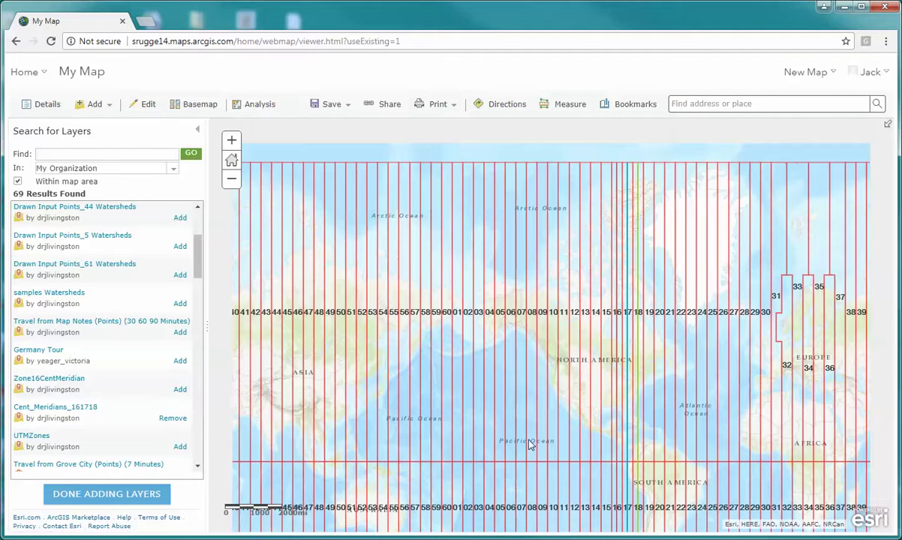
{"action": "scroll", "coordinate": [656, 362], "scroll_direction": "up", "scroll_amount": 1}
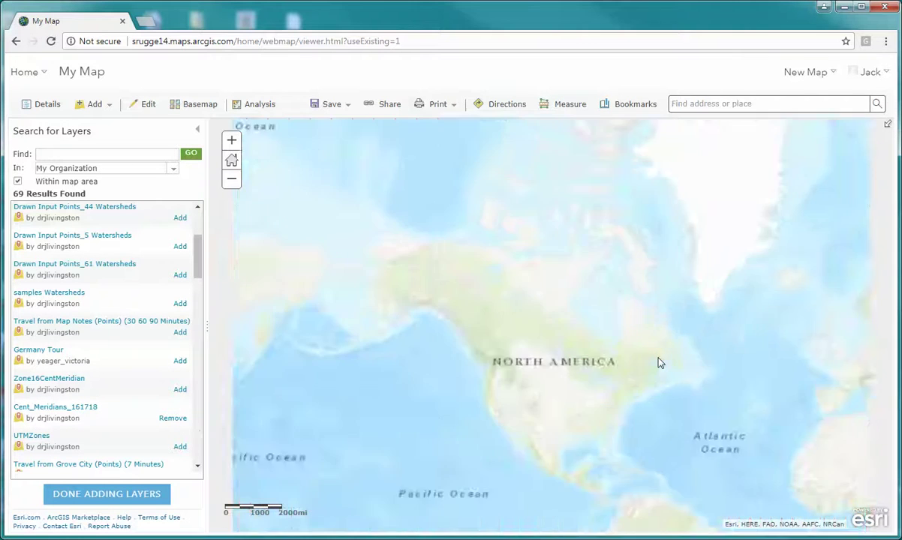
{"action": "scroll", "coordinate": [656, 364], "scroll_direction": "up", "scroll_amount": 1}
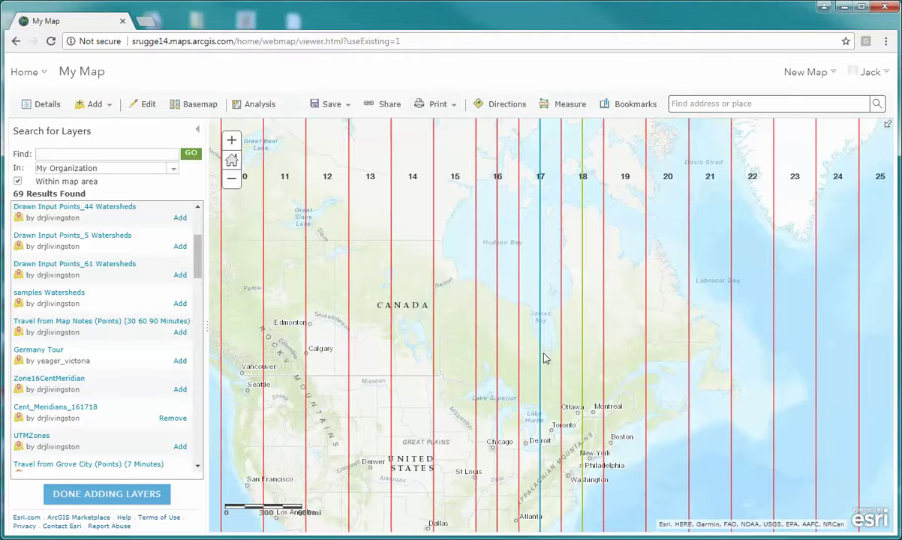
{"action": "left_click", "coordinate": [124, 495]}
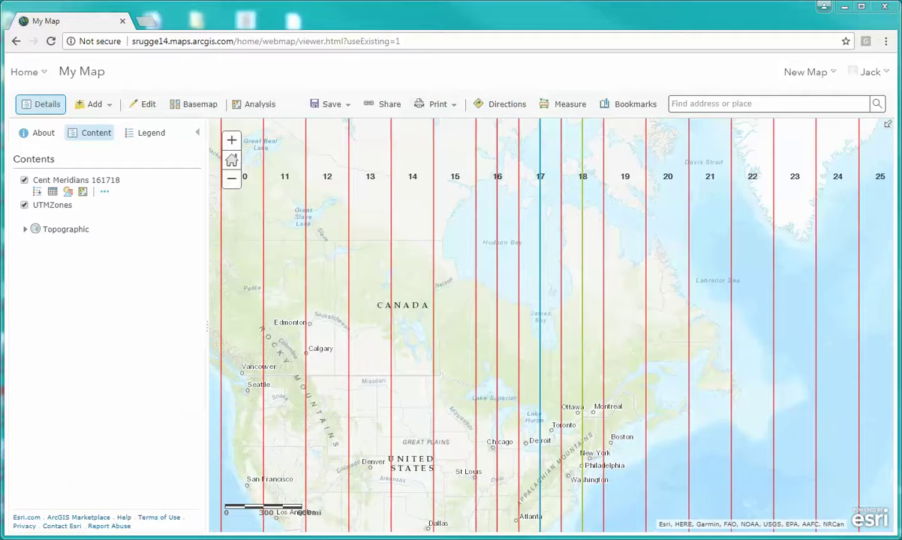
Change the Cent Meridians 161718 layer's drawing style to Location (Single symbol) and open that style's options.
{"action": "mouse_move", "coordinate": [125, 222]}
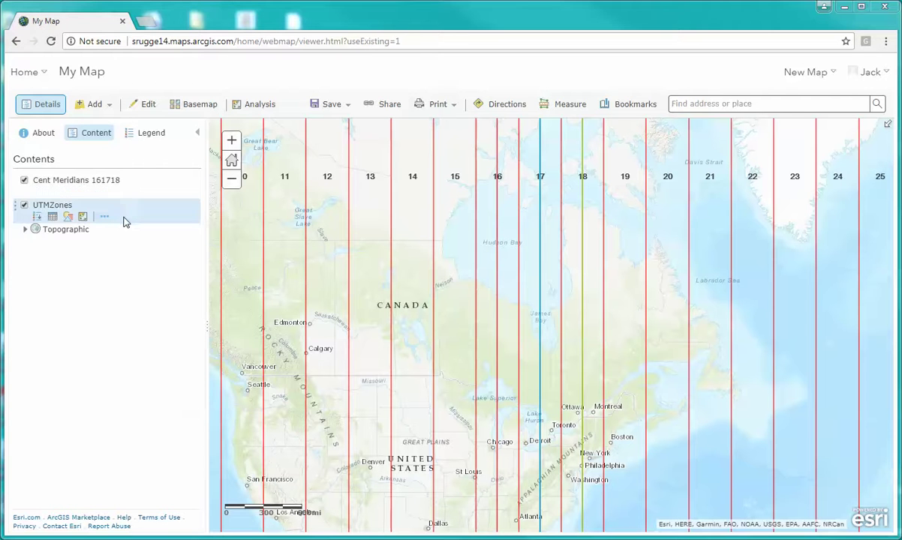
{"action": "mouse_move", "coordinate": [73, 187]}
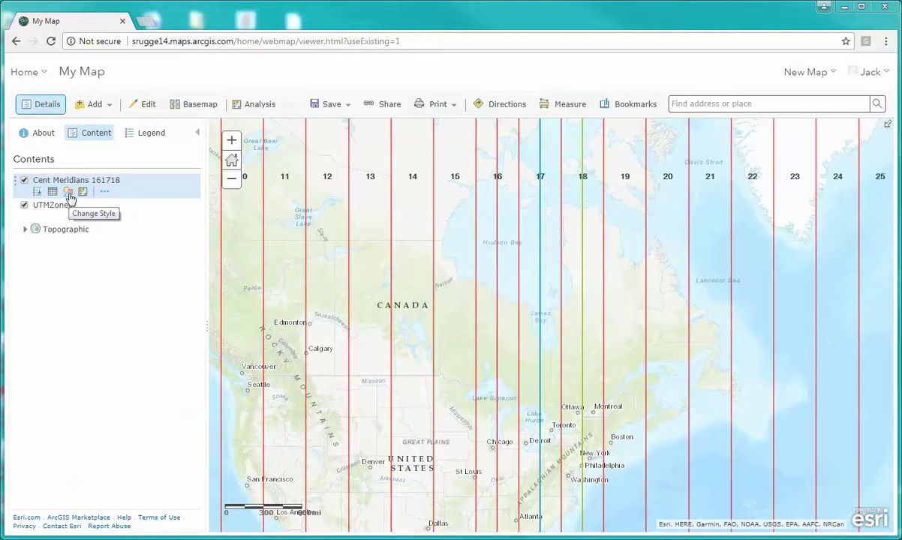
{"action": "left_click", "coordinate": [69, 193]}
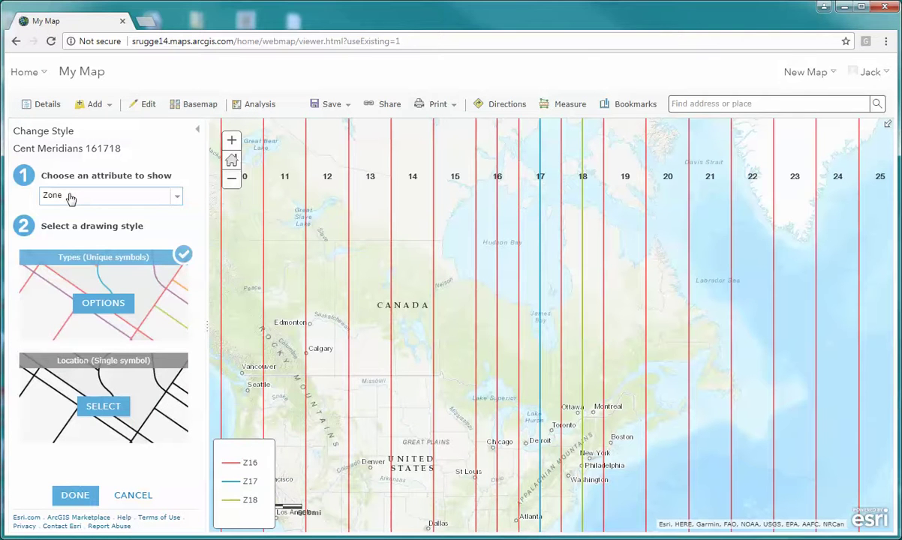
{"action": "left_click", "coordinate": [103, 407]}
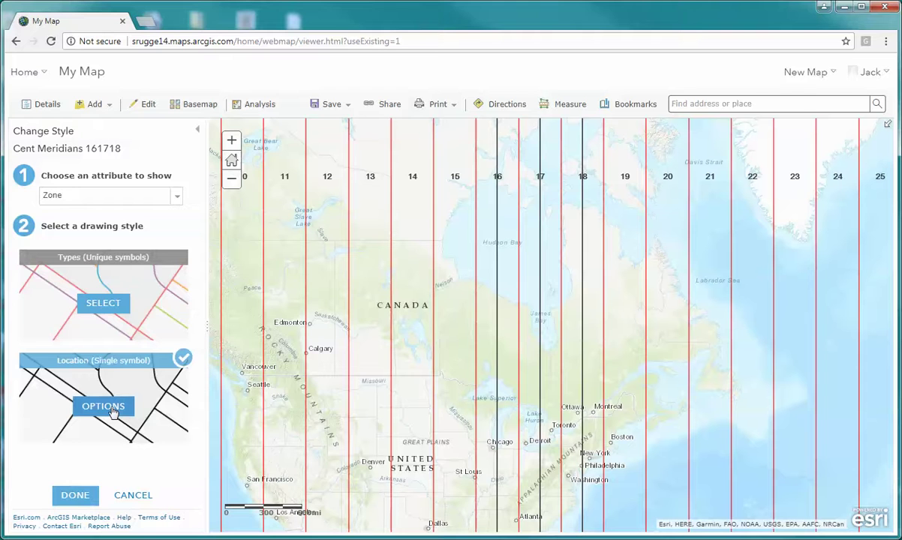
{"action": "left_click", "coordinate": [105, 408]}
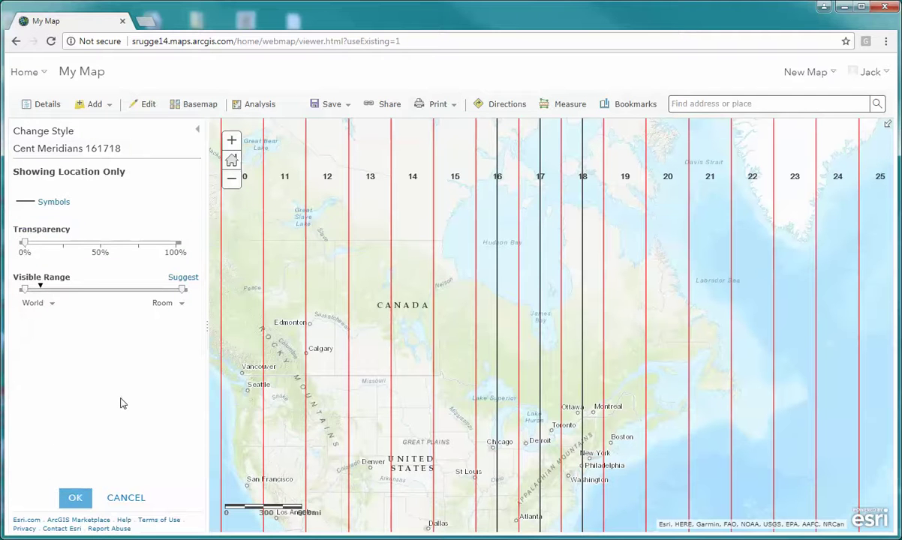
Give the Cent Meridians 161718 line symbol a dotted pattern and apply the style changes to the layer.
{"action": "left_click", "coordinate": [33, 204]}
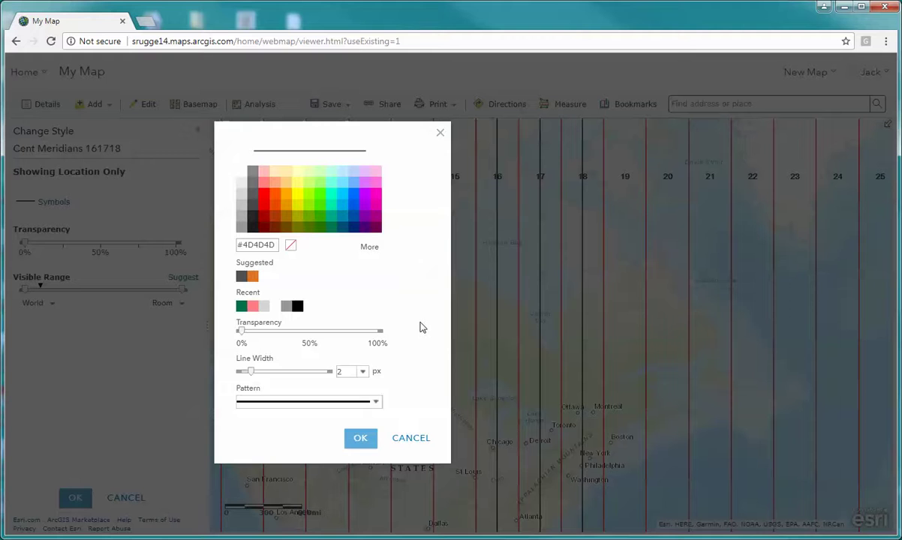
{"action": "left_click", "coordinate": [376, 402]}
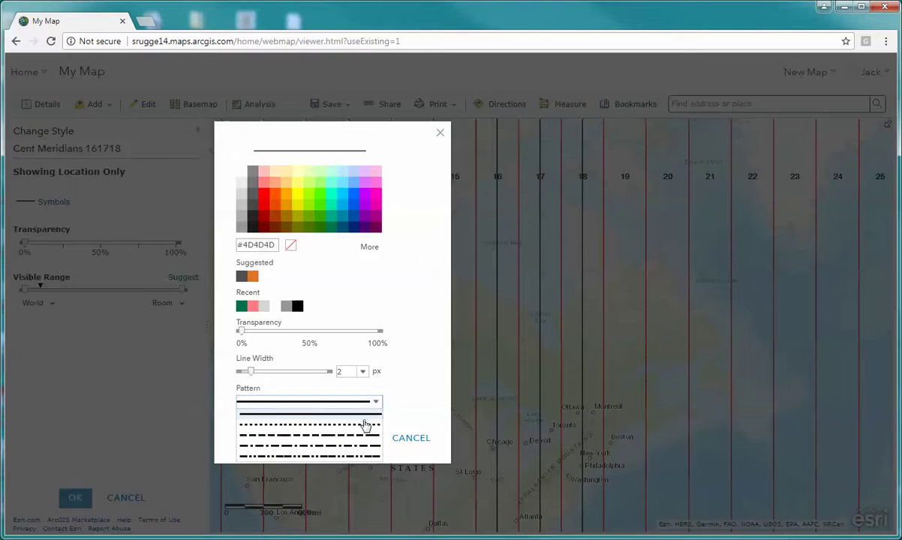
{"action": "left_click", "coordinate": [364, 426]}
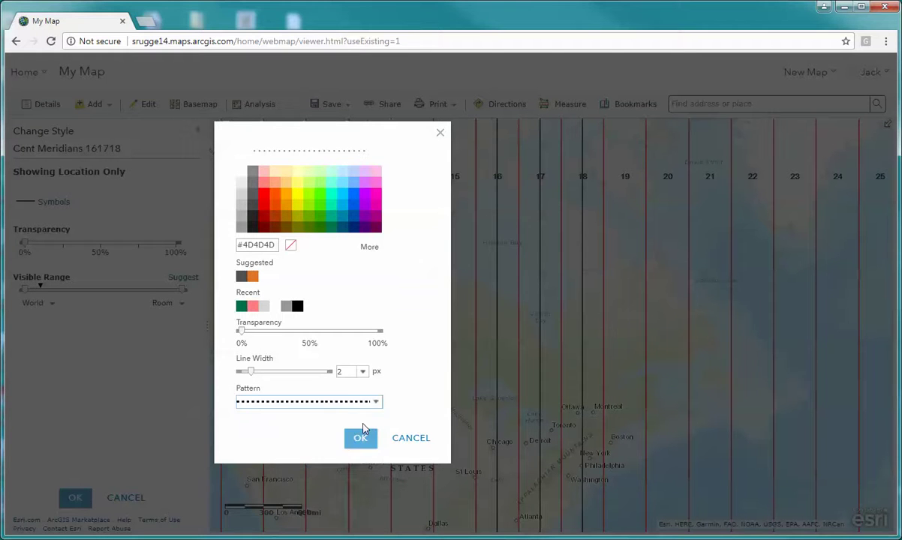
{"action": "left_click", "coordinate": [360, 438]}
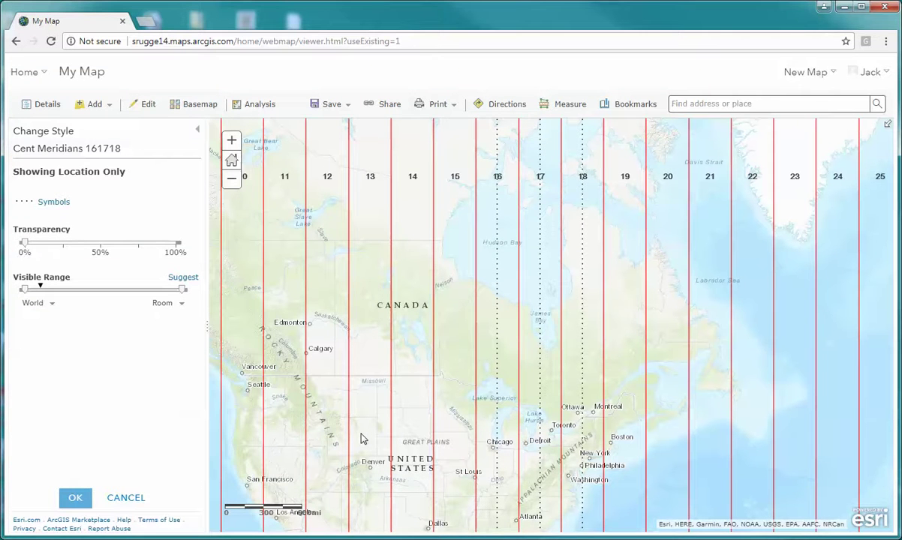
{"action": "left_click", "coordinate": [76, 499]}
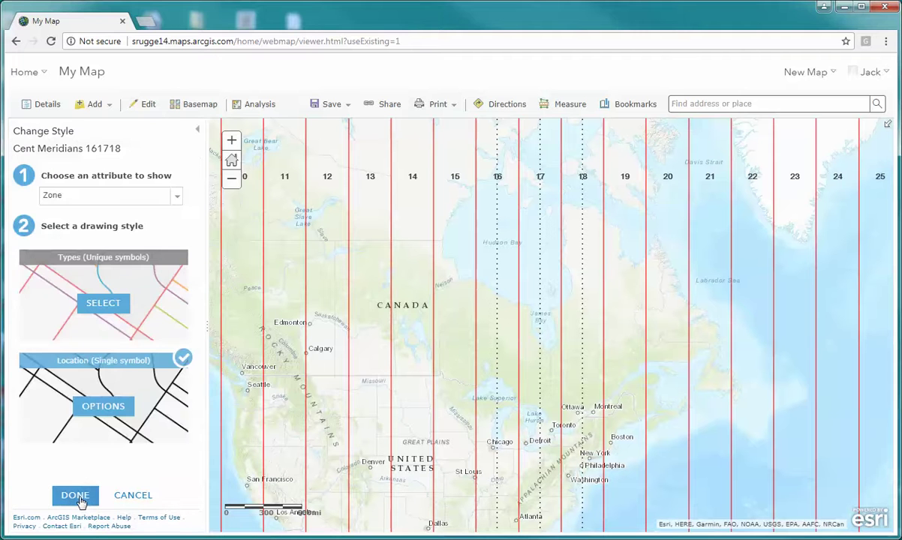
{"action": "left_click", "coordinate": [76, 497]}
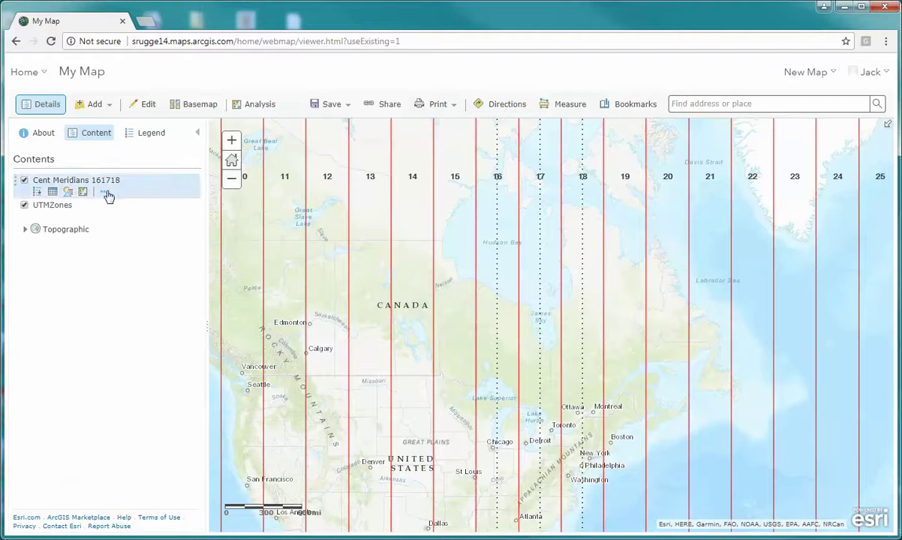
Add the zone17500kbuffer, zone118500kbuffer and zone16500kbuffer layers from My Organization to the map and finish adding layers.
{"action": "left_click", "coordinate": [106, 107]}
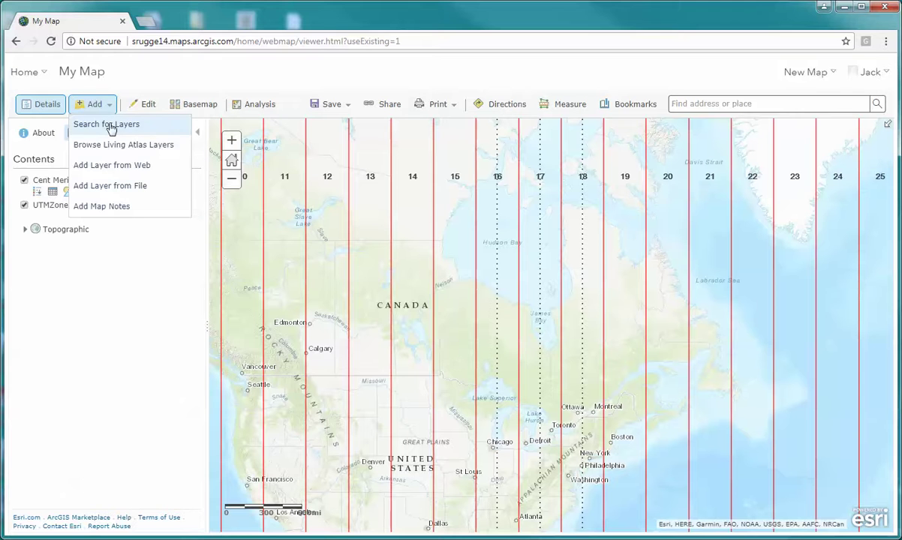
{"action": "left_click", "coordinate": [111, 127]}
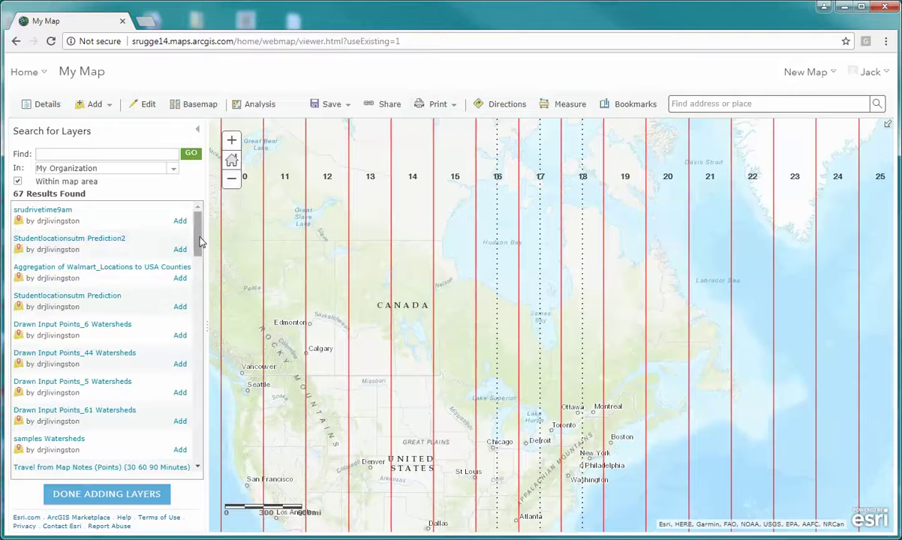
{"action": "scroll", "coordinate": [198, 259], "scroll_direction": "down", "scroll_amount": 1}
{"action": "scroll", "coordinate": [200, 261], "scroll_direction": "down", "scroll_amount": 1}
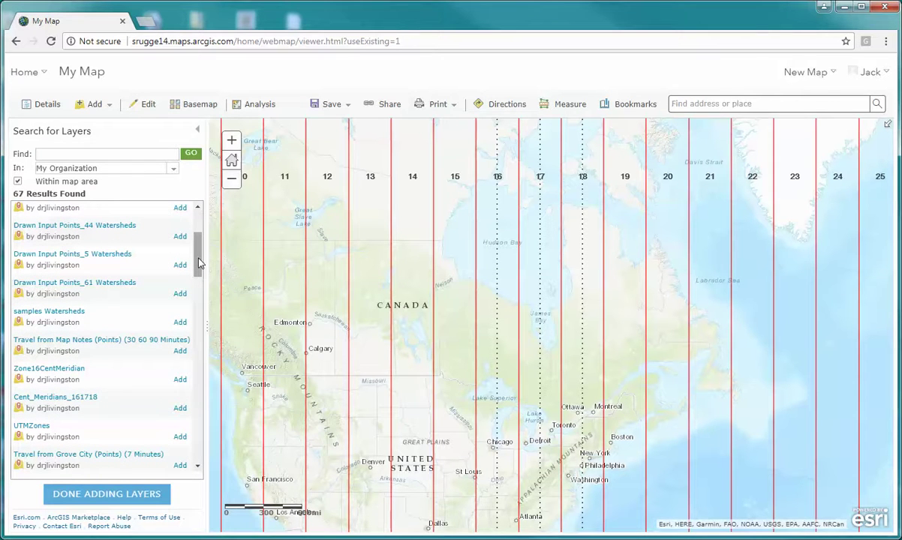
{"action": "left_click_drag", "start_coordinate": [199, 261], "coordinate": [201, 305]}
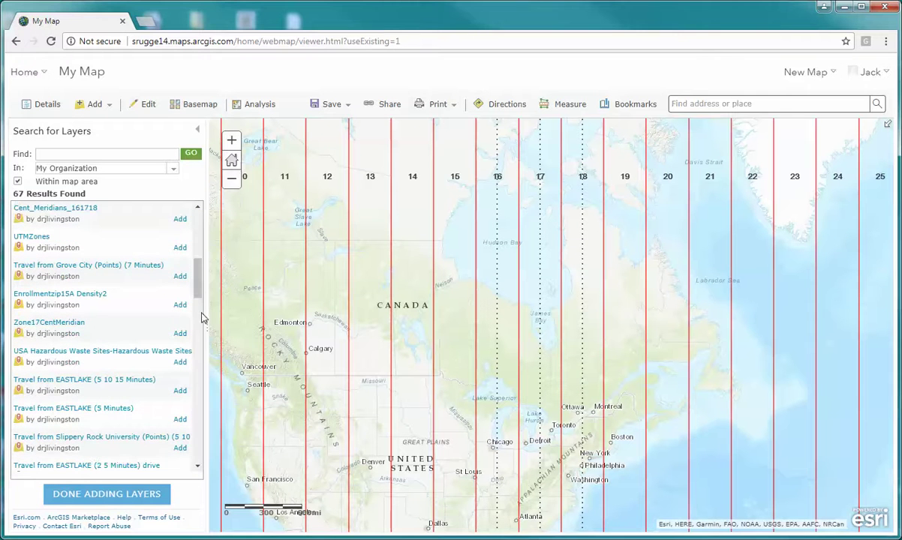
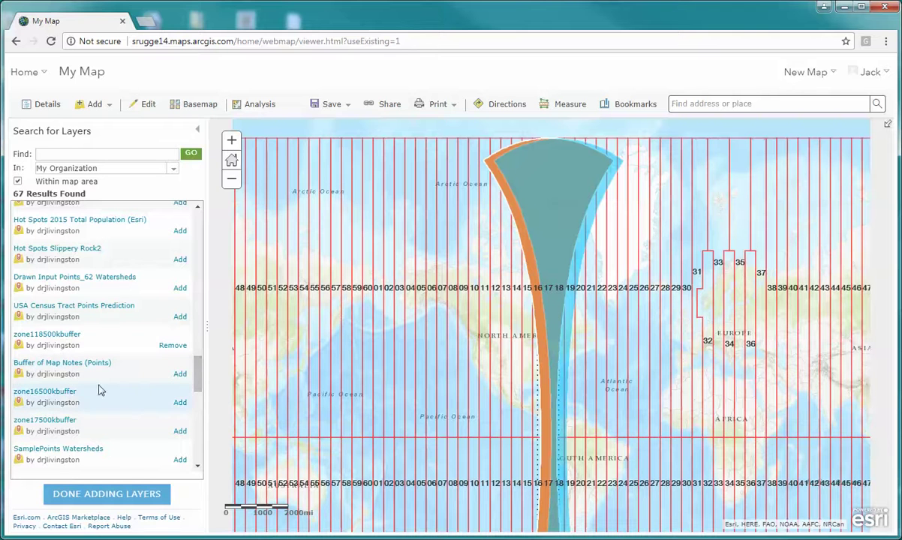
{"action": "left_click", "coordinate": [181, 404]}
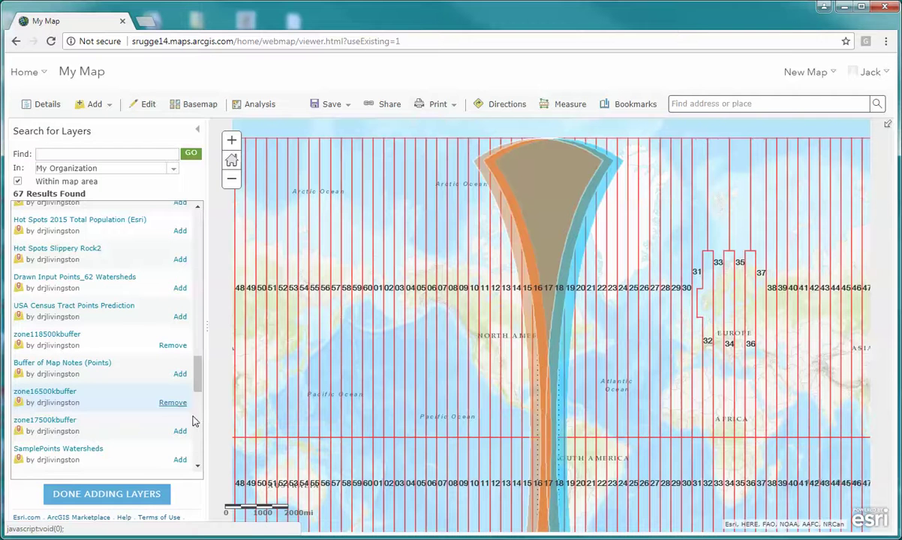
{"action": "left_click", "coordinate": [106, 494]}
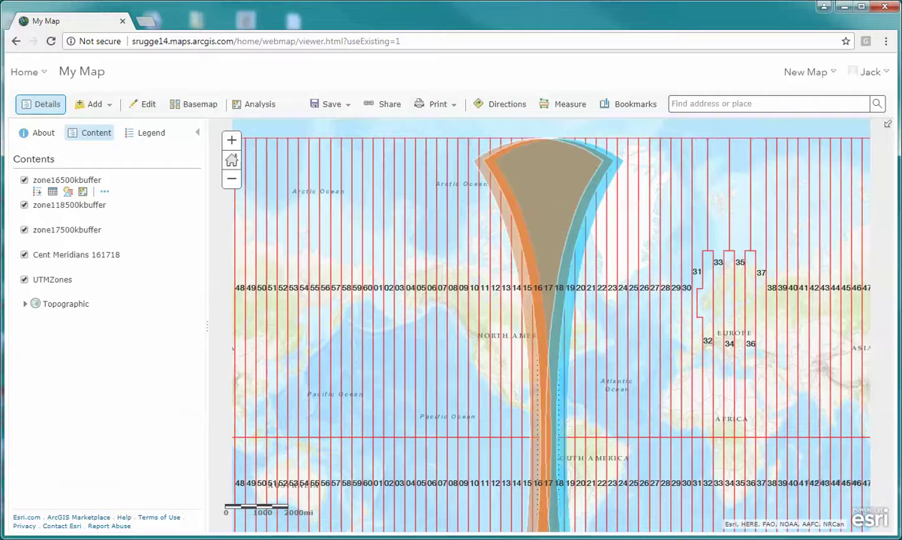
Search My Organization's layers again and add the zoneboundaries161718 layer to the map.
{"action": "left_click", "coordinate": [112, 110]}
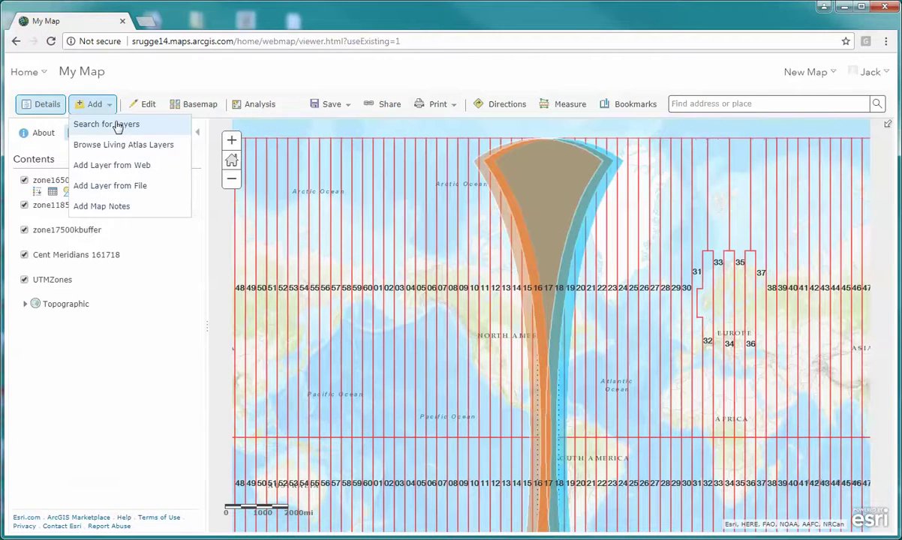
{"action": "left_click", "coordinate": [117, 125]}
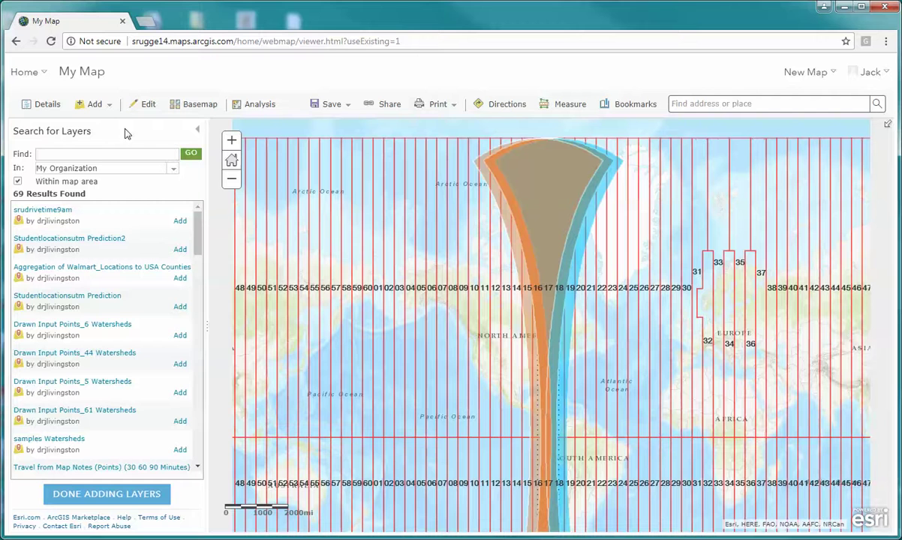
{"action": "scroll", "coordinate": [199, 237], "scroll_direction": "down", "scroll_amount": 1}
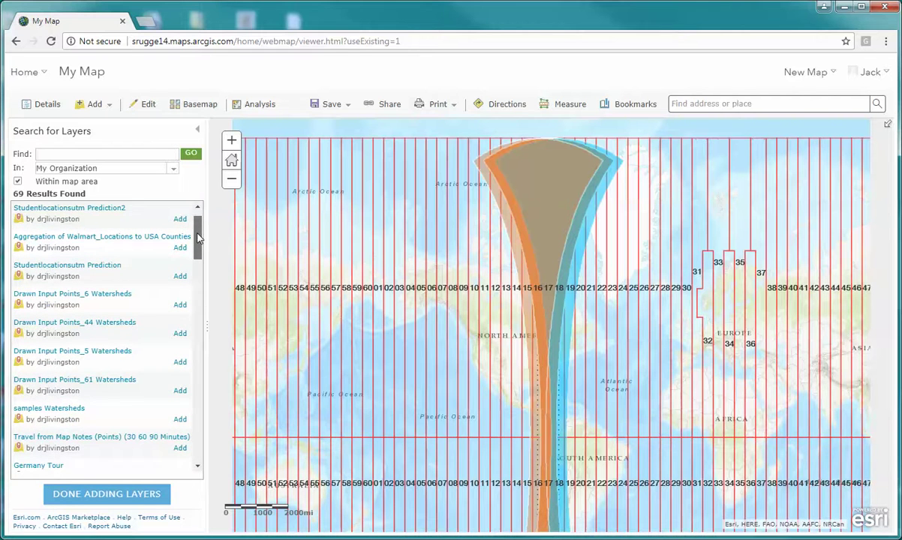
{"action": "left_click_drag", "start_coordinate": [198, 238], "coordinate": [199, 252]}
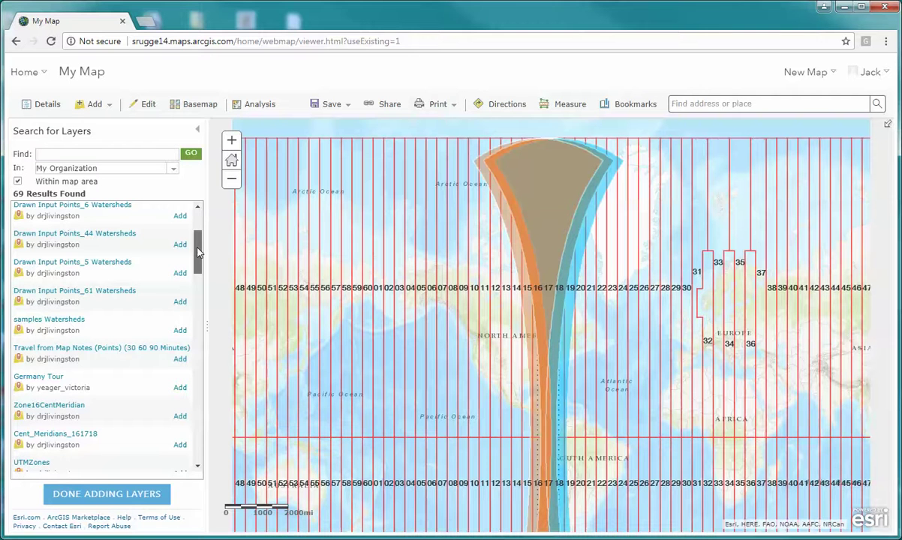
{"action": "mouse_move", "coordinate": [199, 253]}
{"action": "left_mouse_down"}
{"action": "mouse_move", "coordinate": [193, 363]}
{"action": "mouse_move", "coordinate": [201, 435]}
{"action": "left_mouse_up"}
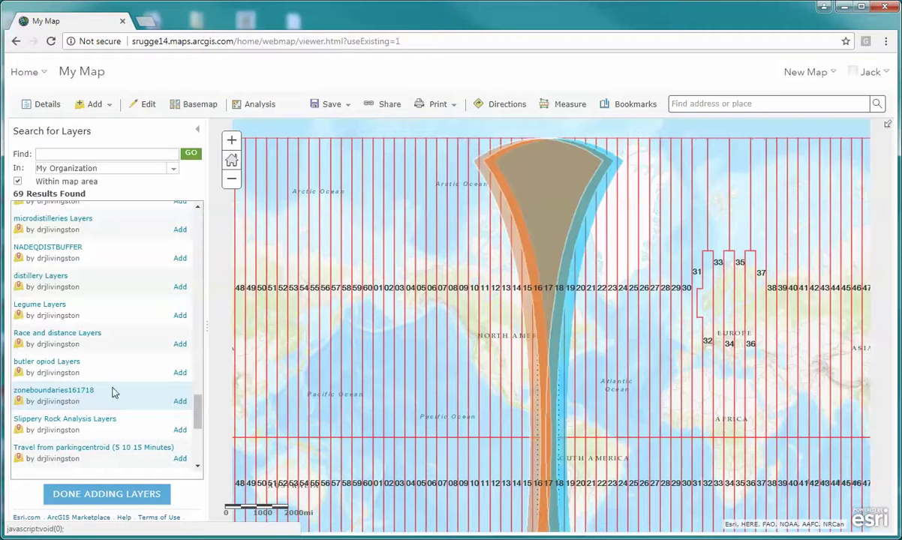
{"action": "left_click", "coordinate": [179, 402]}
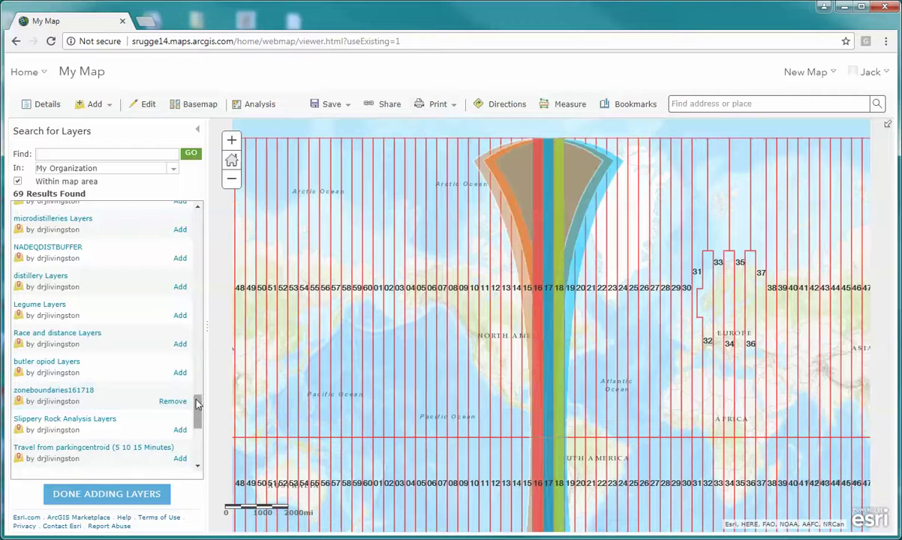
Add the SRUQUAD_boundary layer from My Organization to the map and finish adding layers.
{"action": "left_click_drag", "start_coordinate": [196, 404], "coordinate": [195, 411]}
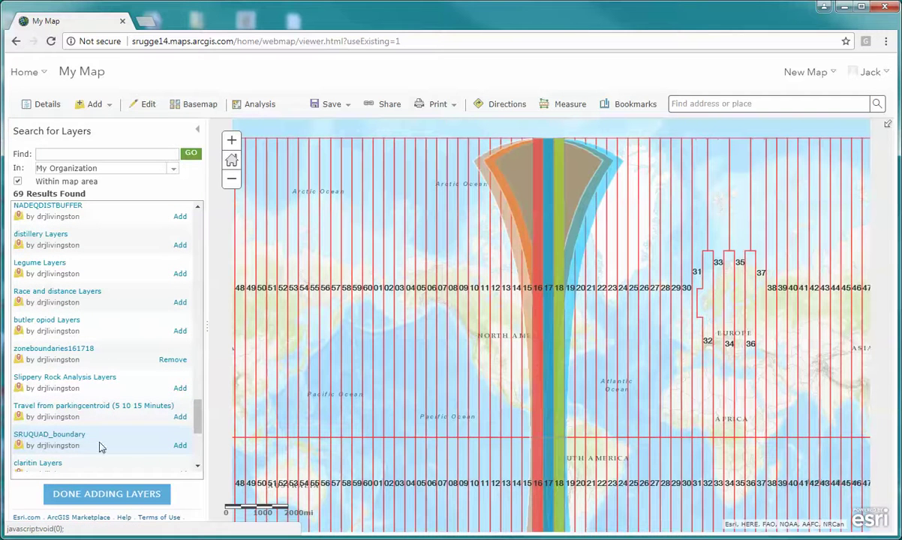
{"action": "left_click", "coordinate": [180, 446]}
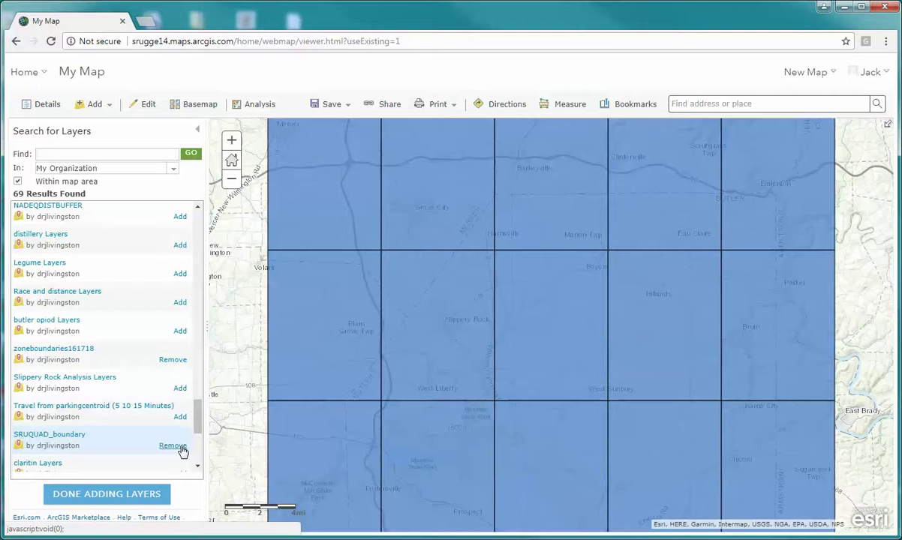
{"action": "left_click", "coordinate": [122, 494]}
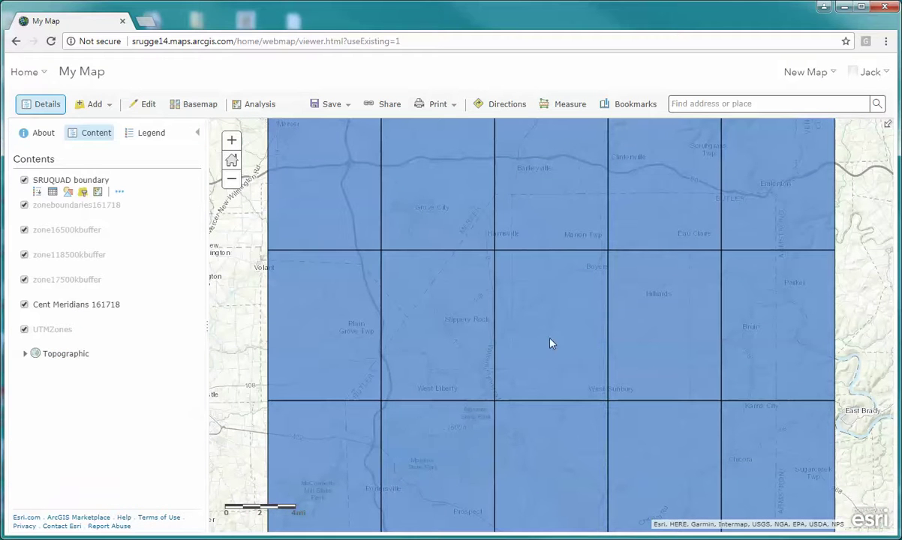
Extend the SRUQUAD boundary layer's visible range so that it starts at World.
{"action": "scroll", "coordinate": [516, 356], "scroll_direction": "down", "scroll_amount": 2}
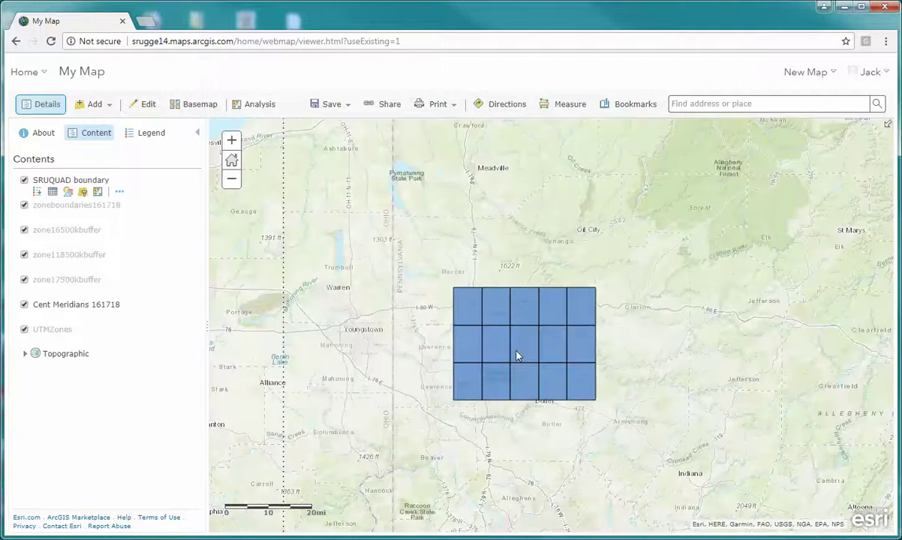
{"action": "scroll", "coordinate": [516, 356], "scroll_direction": "down", "scroll_amount": 3}
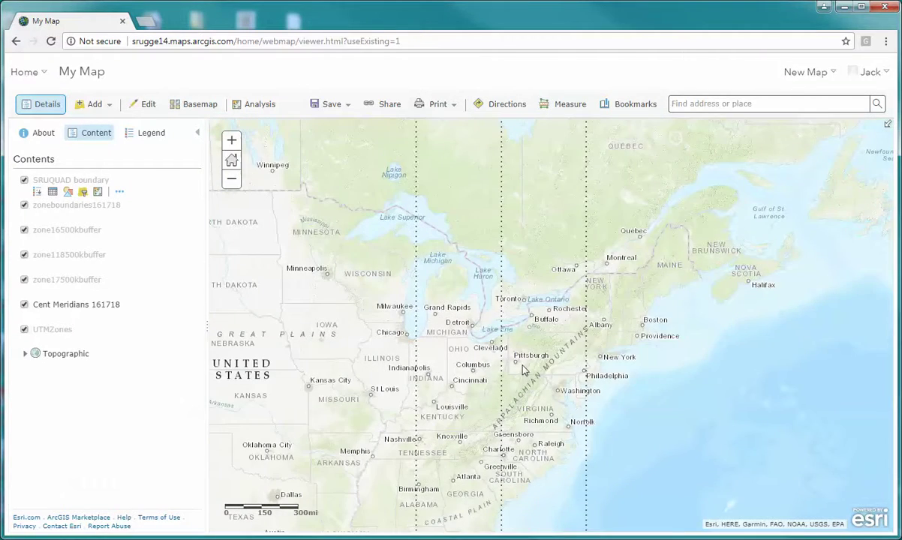
{"action": "scroll", "coordinate": [522, 361], "scroll_direction": "up", "scroll_amount": 1}
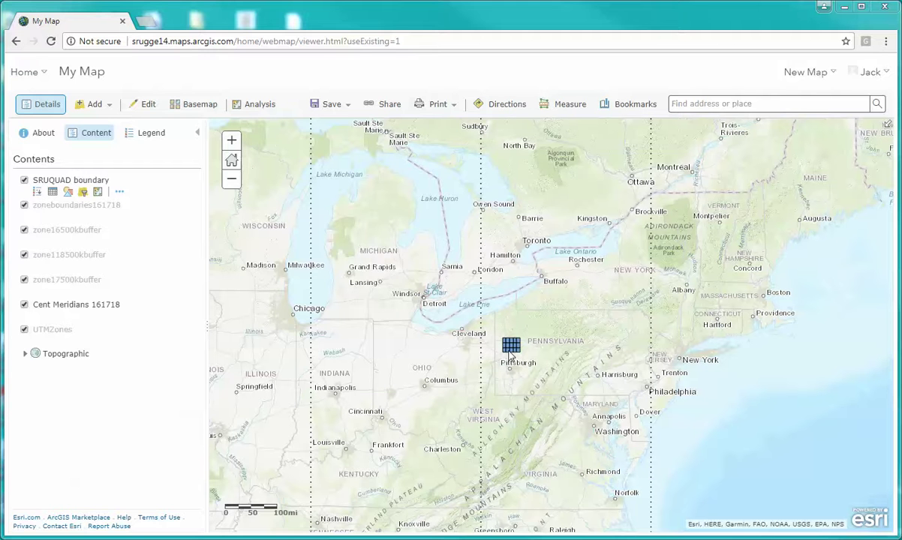
{"action": "mouse_move", "coordinate": [117, 308]}
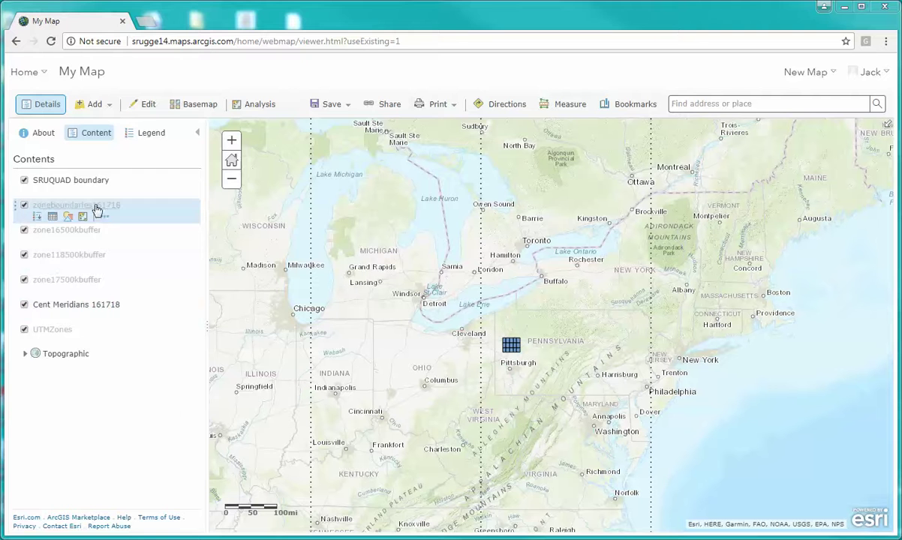
{"action": "mouse_move", "coordinate": [96, 191]}
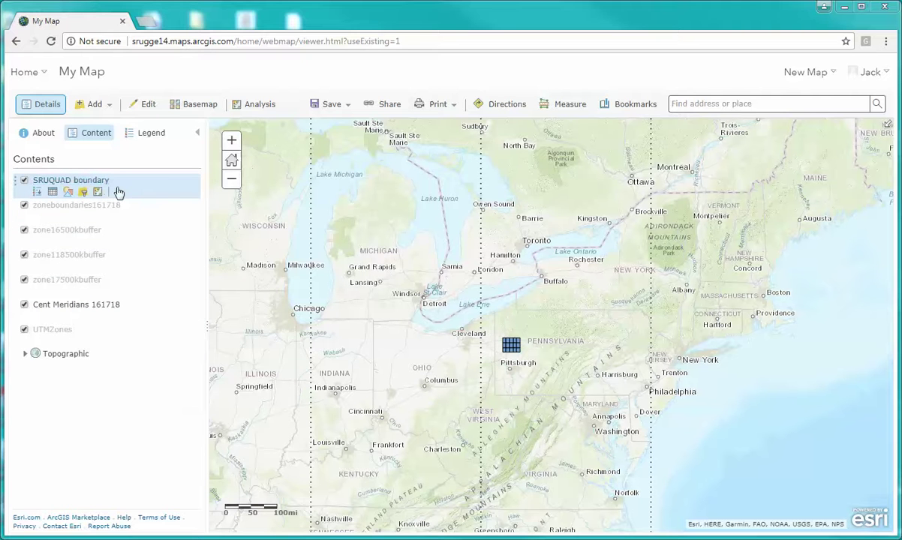
{"action": "left_click", "coordinate": [118, 192]}
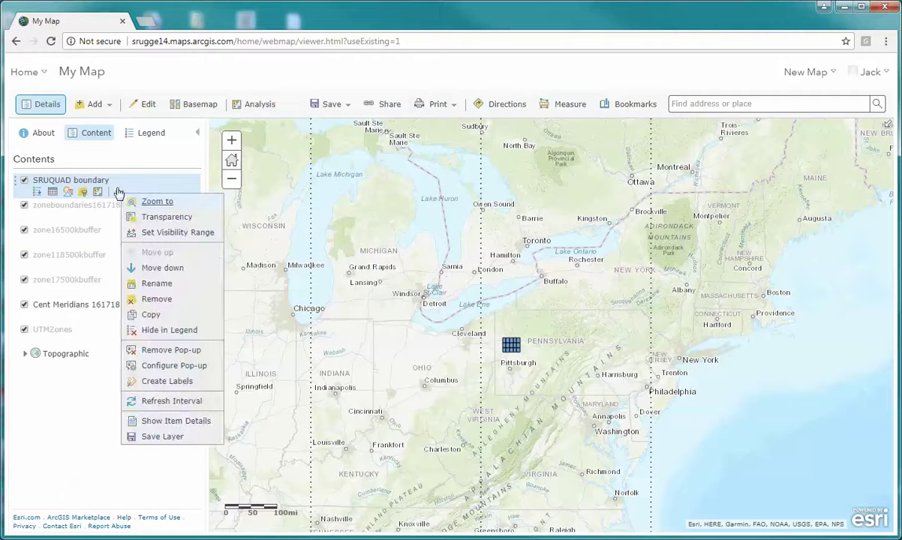
{"action": "mouse_move", "coordinate": [157, 236]}
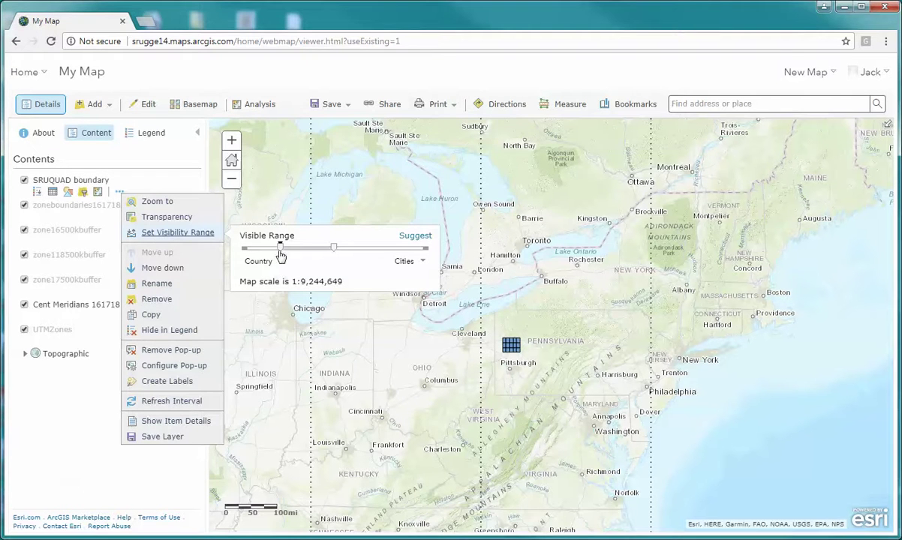
{"action": "mouse_move", "coordinate": [280, 248]}
{"action": "left_click_drag", "start_coordinate": [280, 248], "coordinate": [246, 248]}
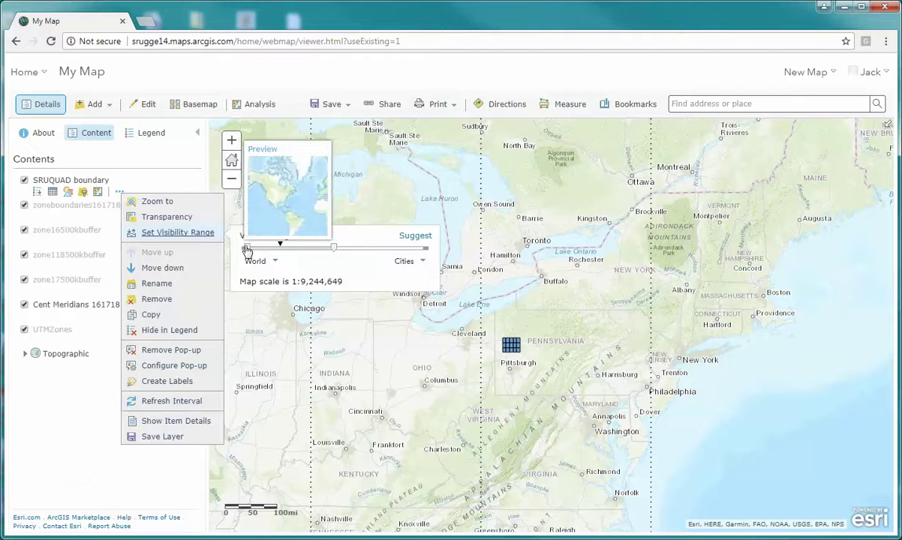
Extend the SRUQUAD boundary layer's visible range so that it ends at Building, and check the map's layers out to world scale.
{"action": "mouse_move", "coordinate": [335, 254]}
{"action": "left_click_drag", "start_coordinate": [335, 253], "coordinate": [395, 257]}
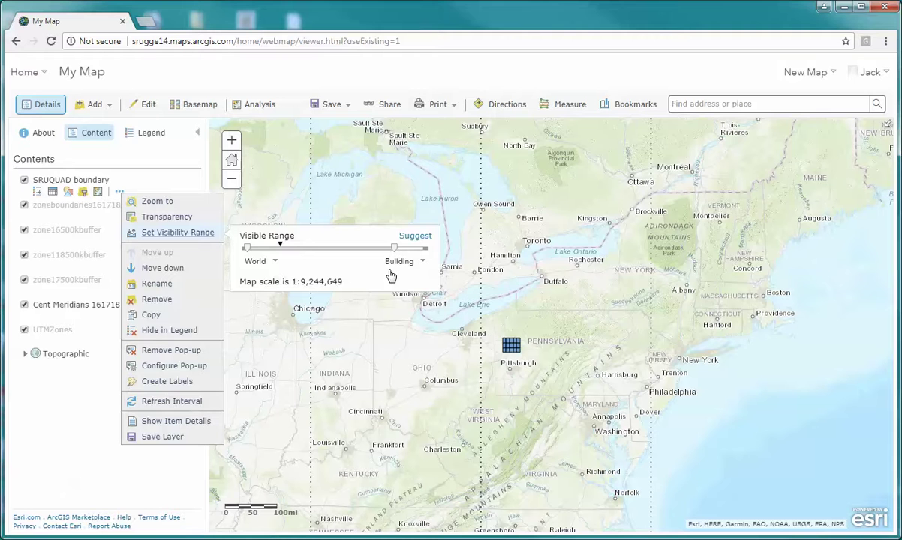
{"action": "left_click", "coordinate": [388, 311]}
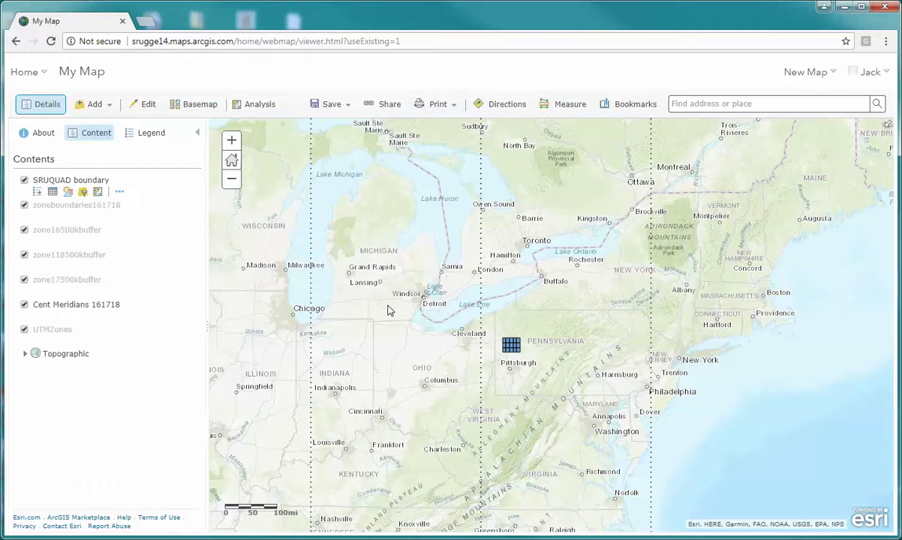
{"action": "scroll", "coordinate": [523, 391], "scroll_direction": "down", "scroll_amount": 2}
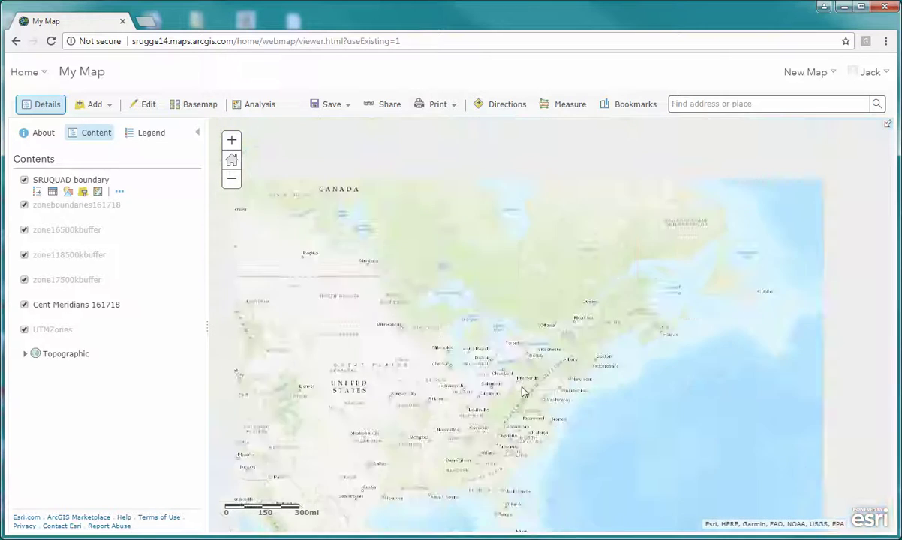
{"action": "scroll", "coordinate": [523, 391], "scroll_direction": "down", "scroll_amount": 3}
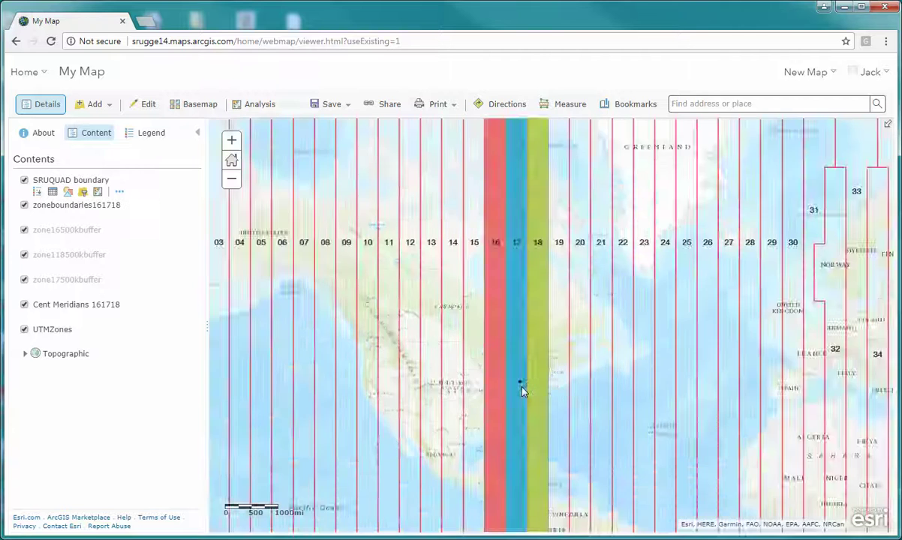
{"action": "scroll", "coordinate": [523, 391], "scroll_direction": "down", "scroll_amount": 1}
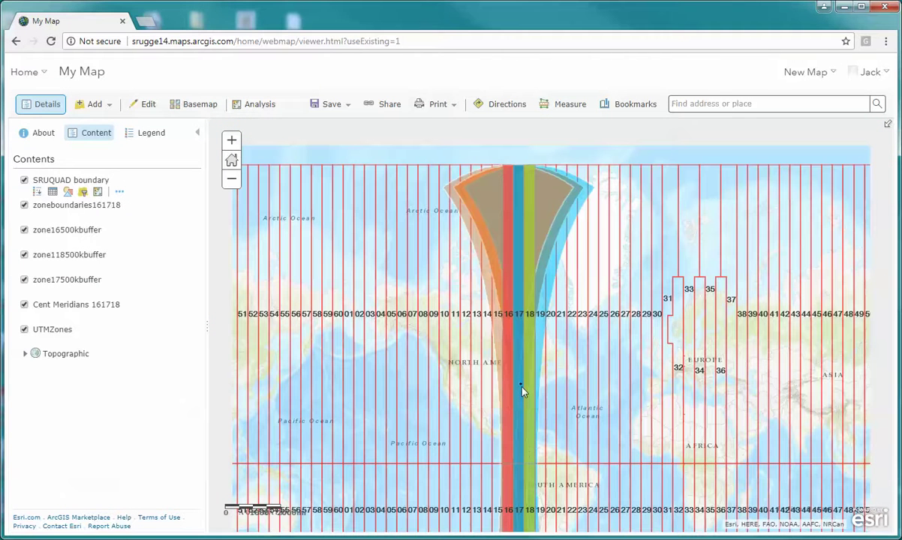
Save the map as a new item titled with the author's surname followed by _UTM, and tag it UTM DATA.
{"action": "left_click", "coordinate": [333, 108]}
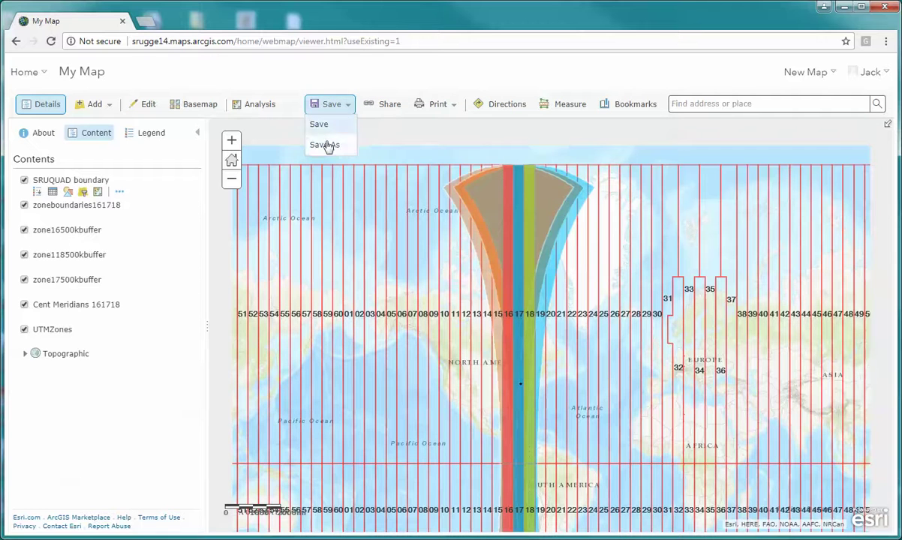
{"action": "left_click", "coordinate": [328, 146]}
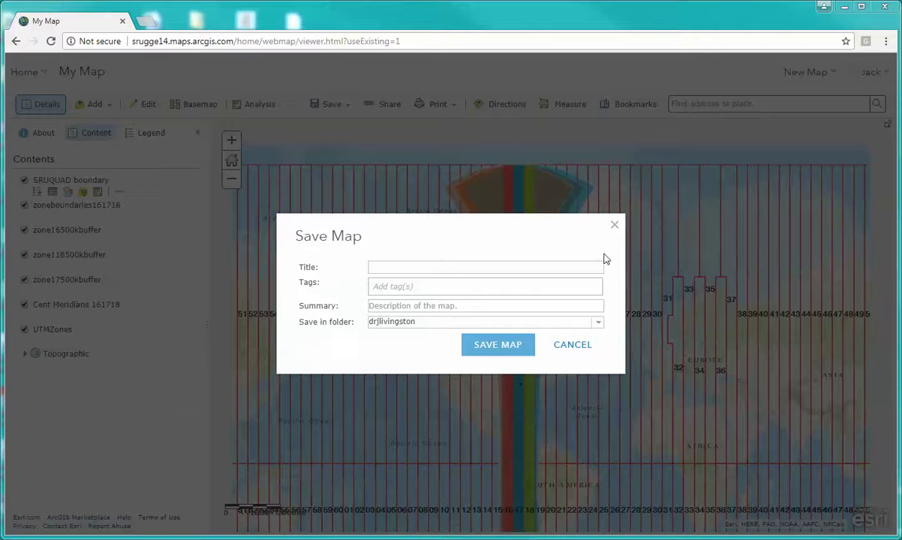
{"action": "left_click", "coordinate": [448, 268]}
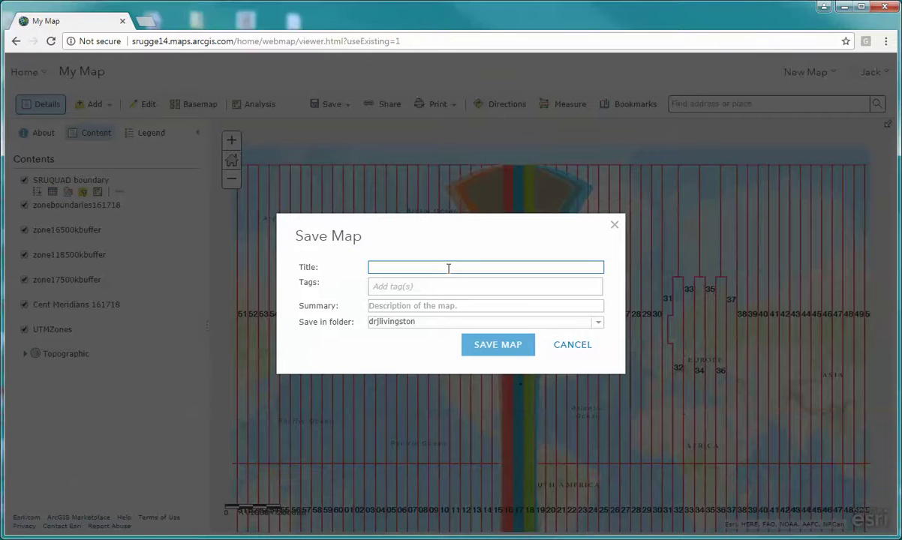
{"action": "type", "text": "Livingston_UTM"}
{"action": "left_click", "coordinate": [433, 287]}
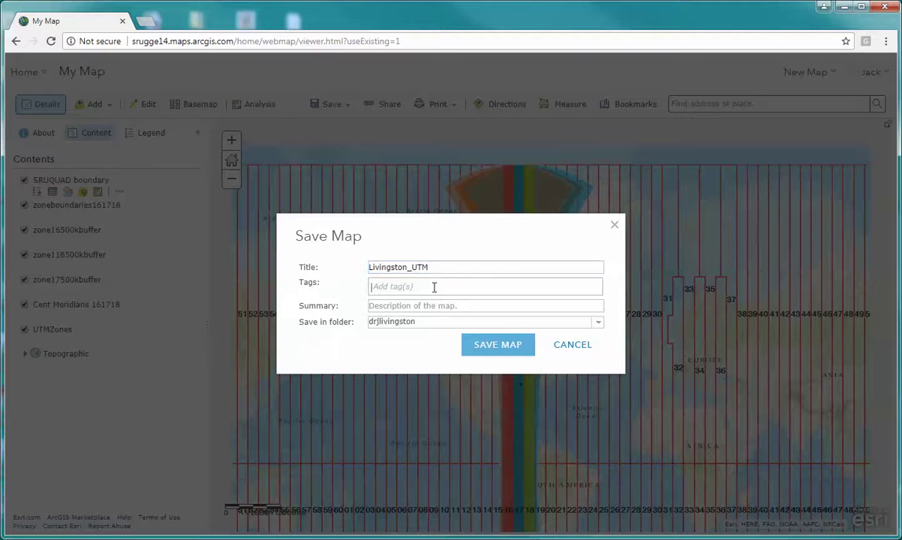
{"action": "type", "text": "UTM"}
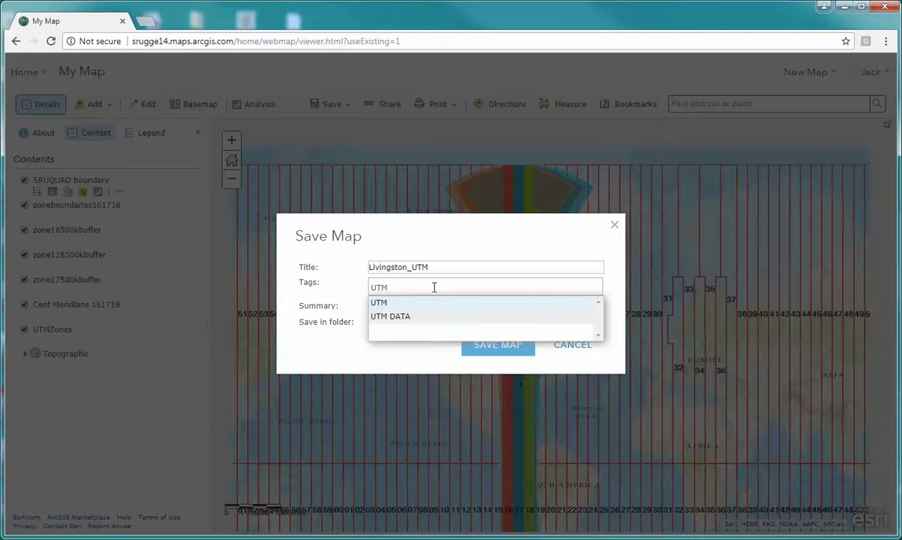
{"action": "left_click", "coordinate": [407, 318]}
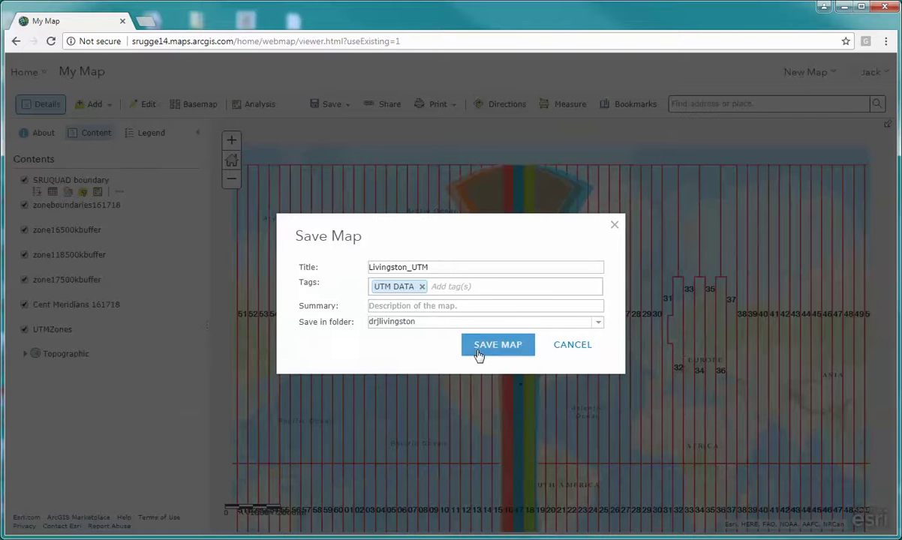